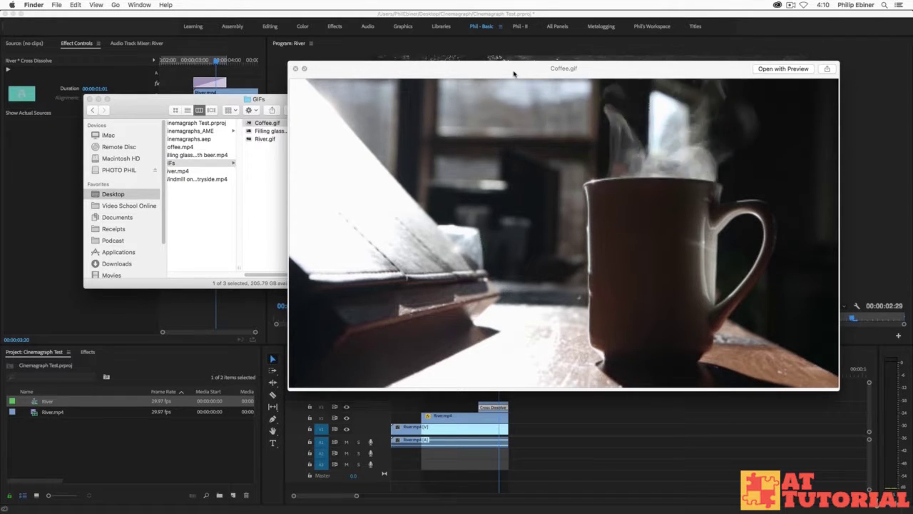
Step: Step the Quick Look preview from Coffee.gif to the beer-glass GIF, then River.gif
{"action": "key", "text": "Down"}
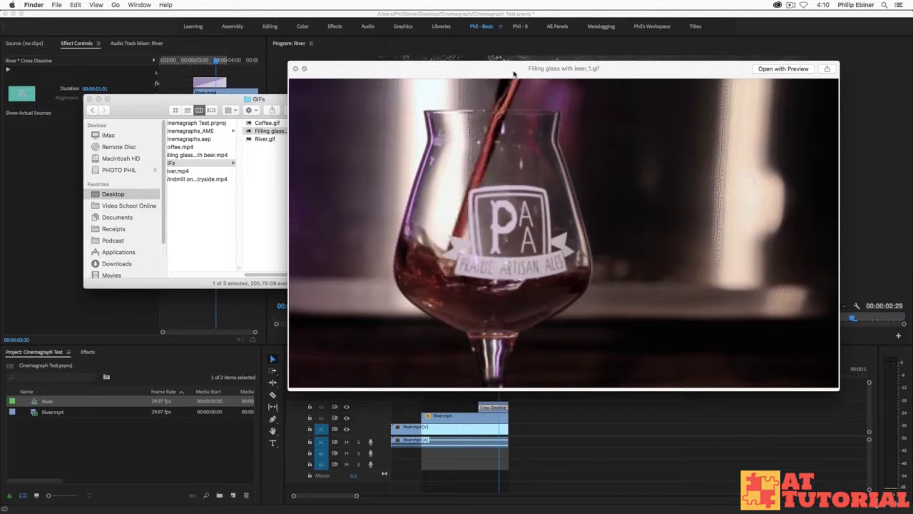
{"action": "key", "text": "Down"}
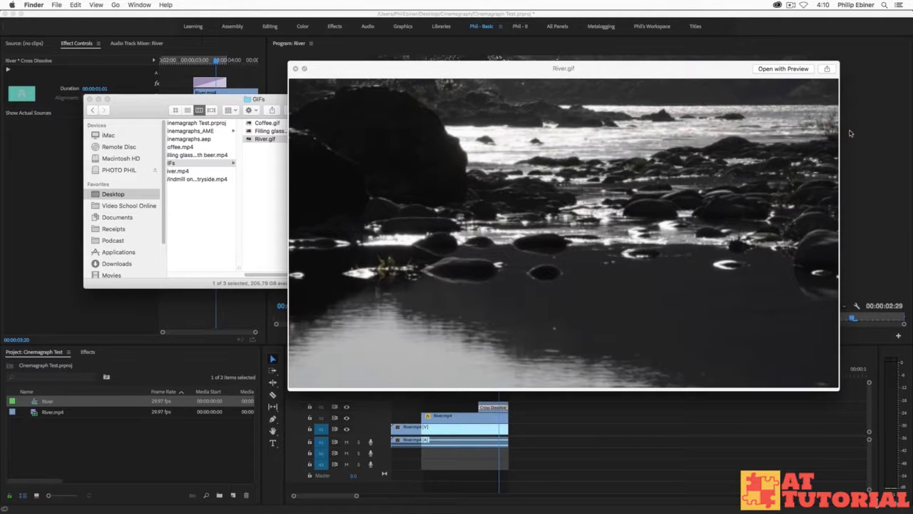
Step: Cycle the previews back to Coffee.gif and down to River.gif, then close Quick Look
{"action": "key", "text": "Up"}
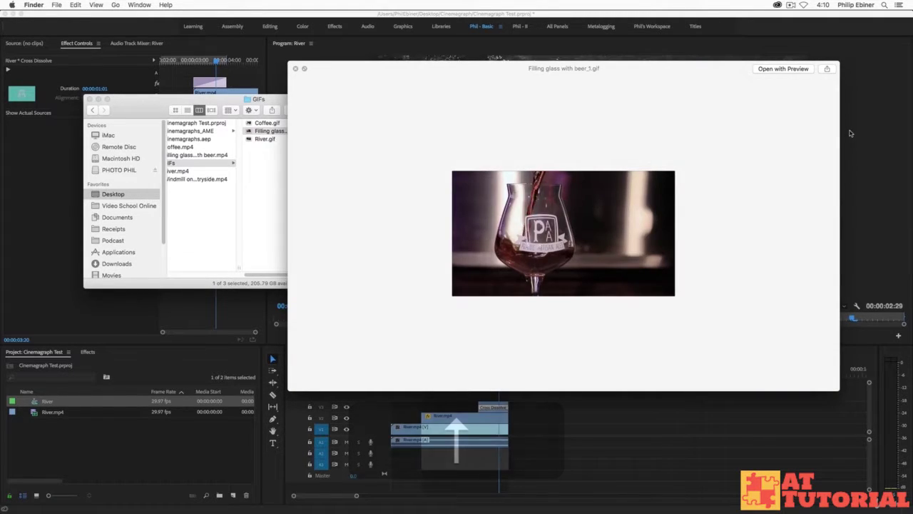
{"action": "key", "text": "Up"}
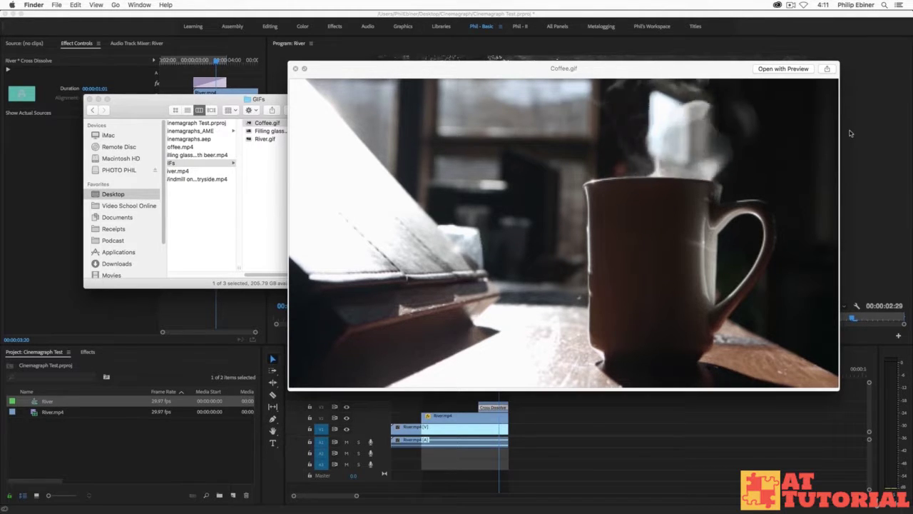
{"action": "key", "text": "Down"}
{"action": "key", "text": "Down"}
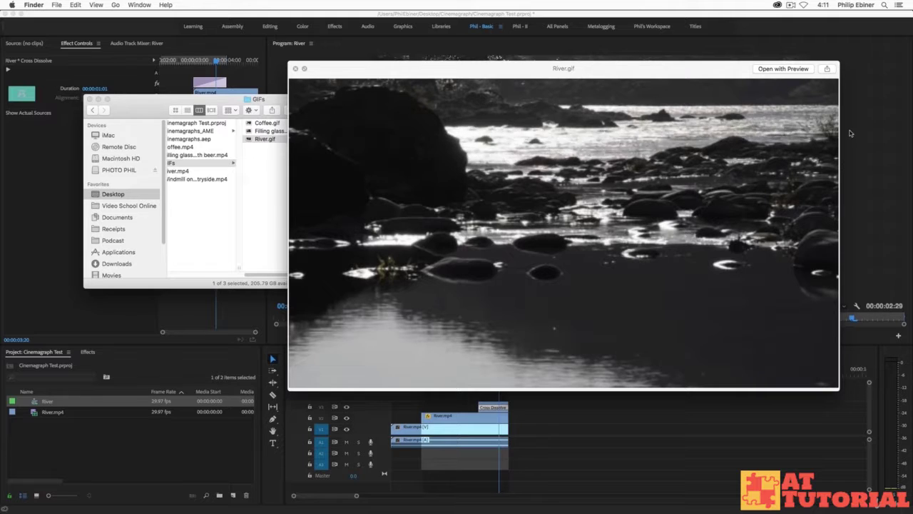
{"action": "key", "text": "space"}
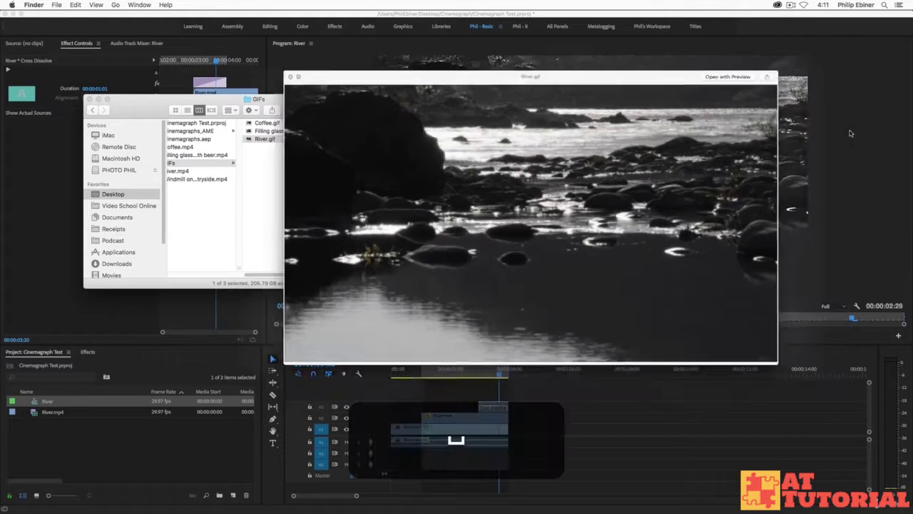
Step: Preview the existing sequence in Premiere, then create a new River sequence from River.mp4
{"action": "left_click", "coordinate": [18, 216]}
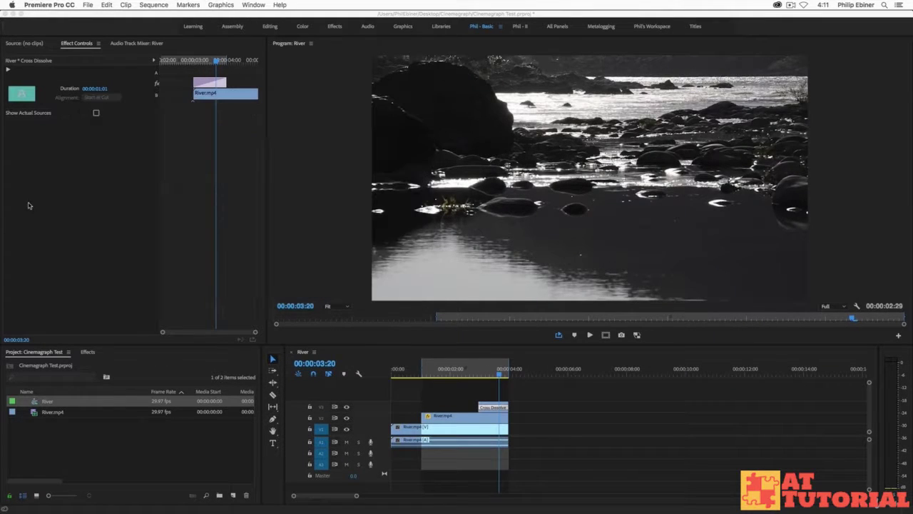
{"action": "left_click", "coordinate": [425, 373]}
{"action": "key", "text": "space"}
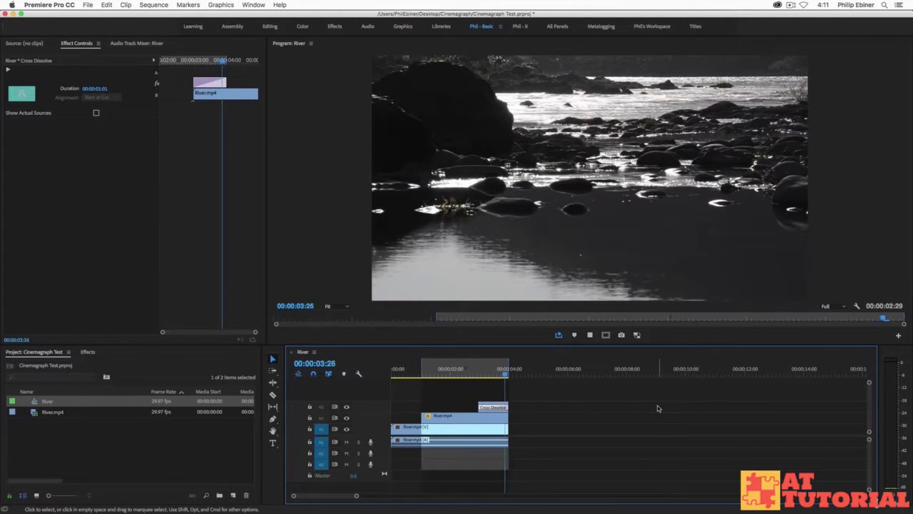
{"action": "key", "text": "space"}
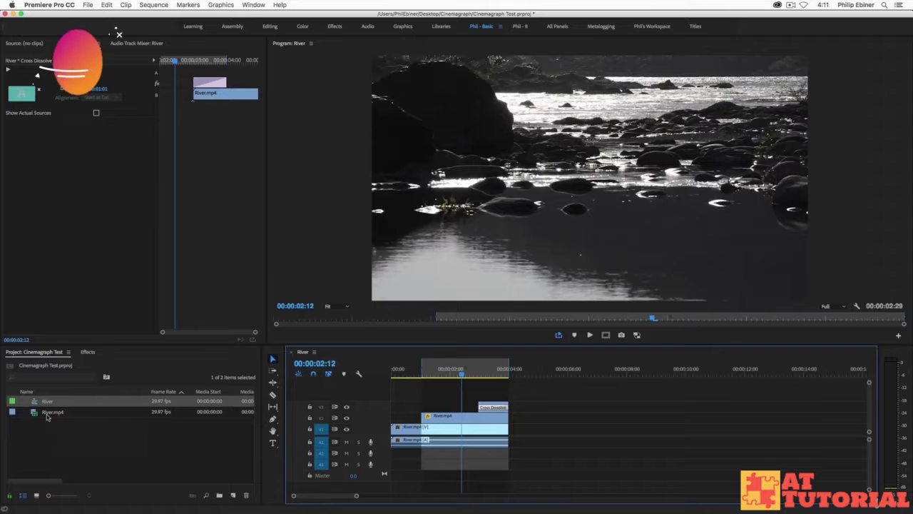
{"action": "left_click_drag", "start_coordinate": [48, 418], "coordinate": [233, 495]}
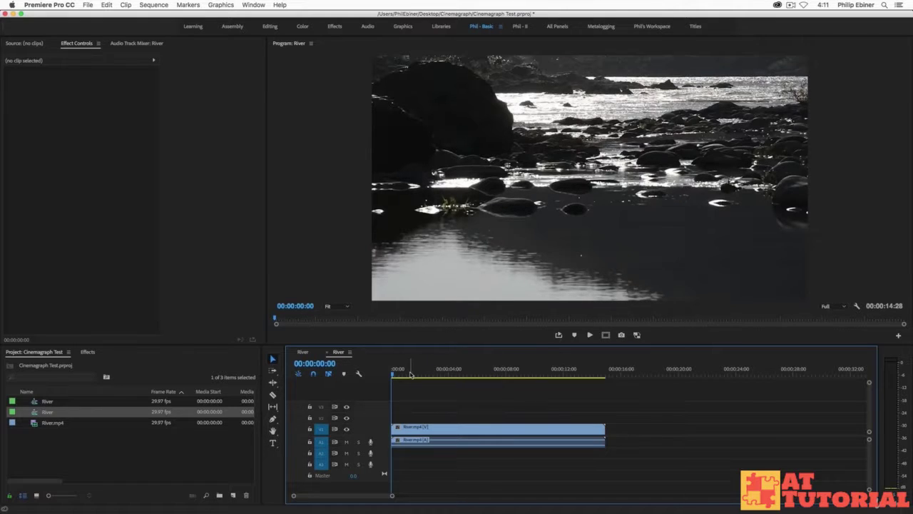
{"action": "mouse_move", "coordinate": [399, 373]}
{"action": "left_mouse_down"}
{"action": "mouse_move", "coordinate": [493, 378]}
{"action": "mouse_move", "coordinate": [386, 383]}
{"action": "left_mouse_up"}
Step: Trim the River.mp4 clip to 00:00:03:22, play it back, and Option-drag a copy toward V2
{"action": "left_click_drag", "start_coordinate": [605, 428], "coordinate": [445, 429]}
{"action": "key", "text": "="}
{"action": "key", "text": "="}
{"action": "key", "text": "="}
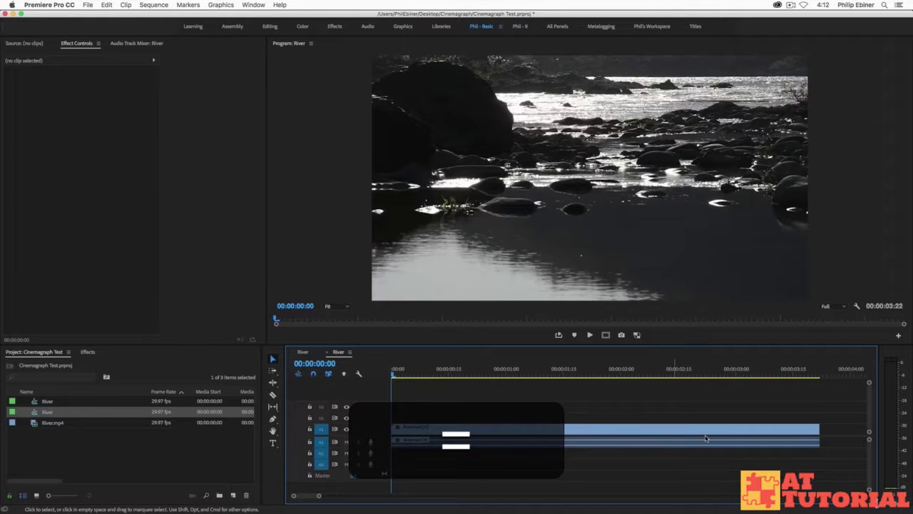
{"action": "key", "text": "space"}
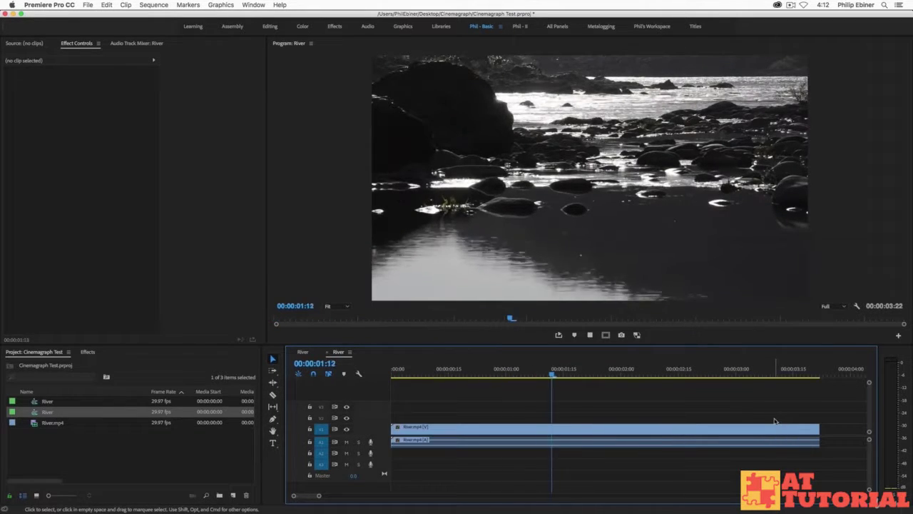
{"action": "key", "text": "space"}
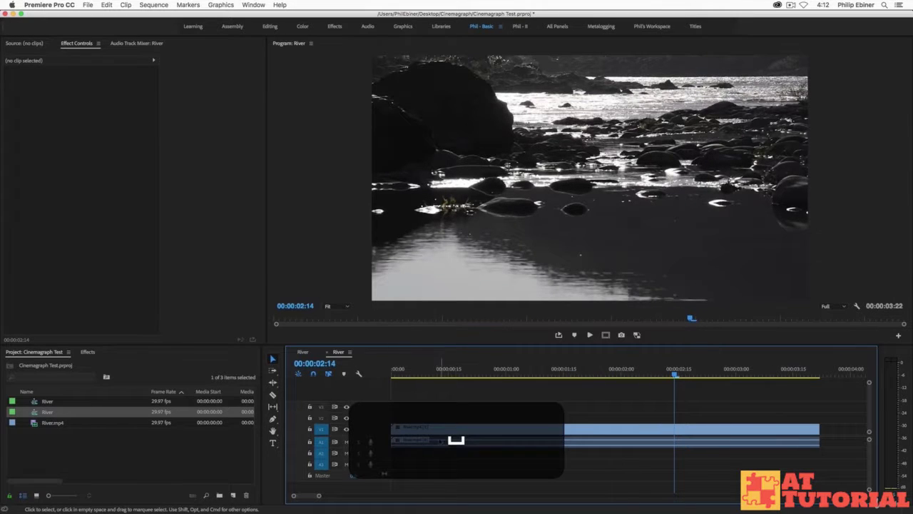
{"action": "key", "text": "Home"}
{"action": "key", "text": "space"}
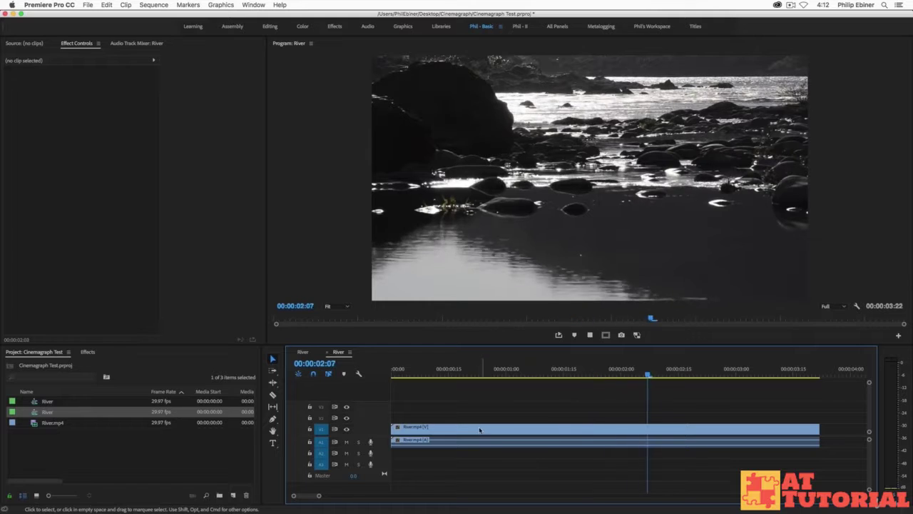
{"action": "key", "text": "space"}
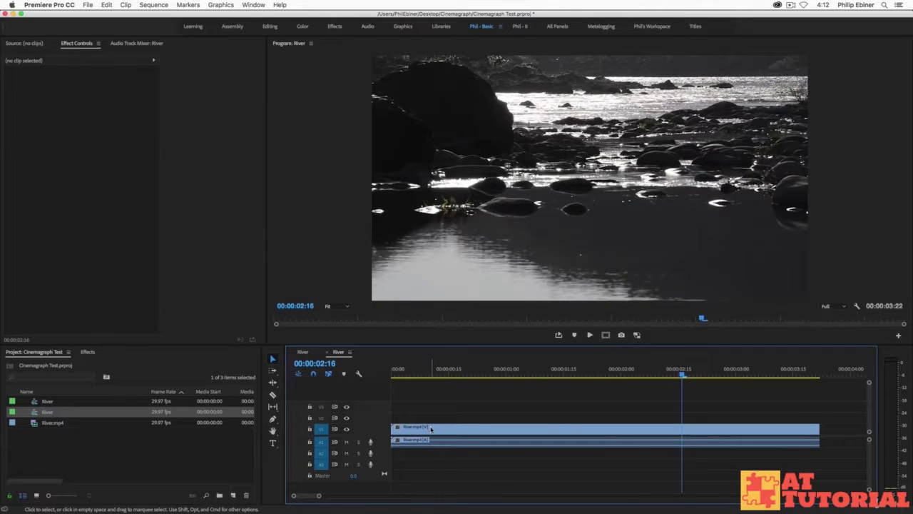
{"action": "key", "text": "alt"}
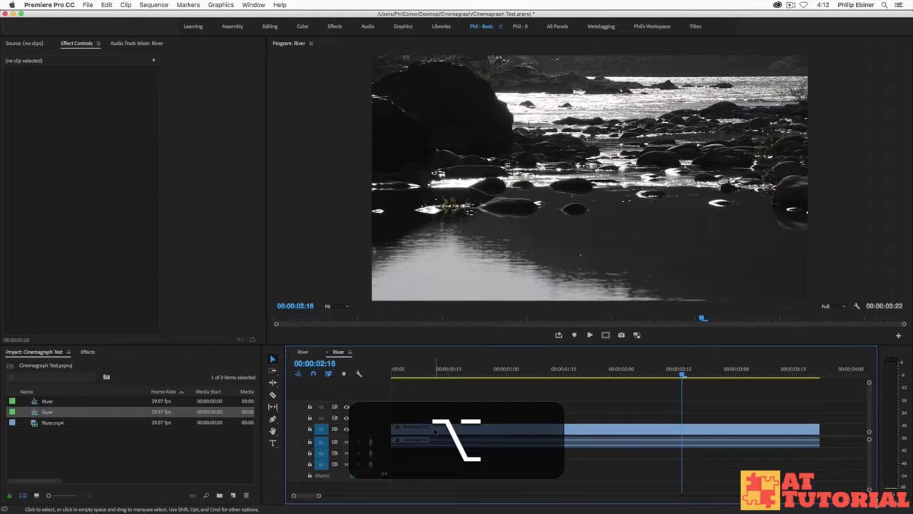
{"action": "left_click_drag", "start_coordinate": [436, 430], "coordinate": [435, 420]}
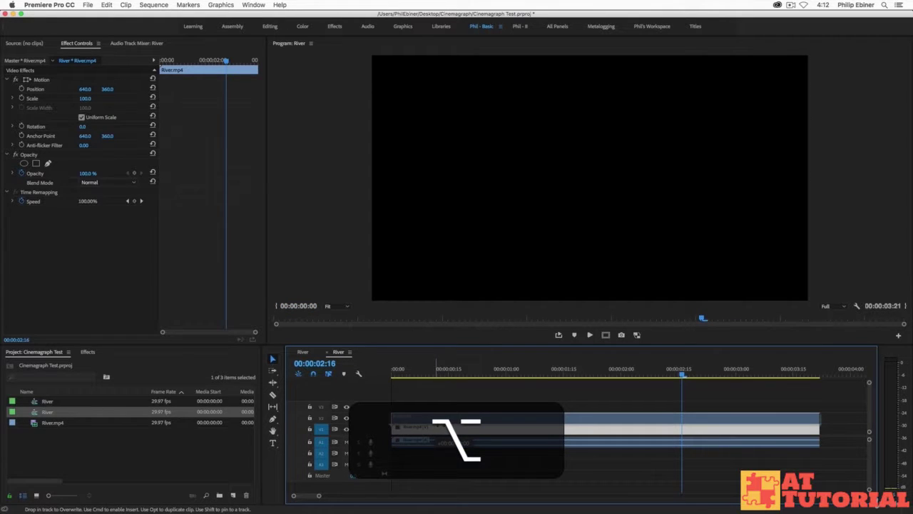
Step: Drop the duplicate River.mp4 clip onto V2 directly above the original
{"action": "left_click_drag", "start_coordinate": [435, 419], "coordinate": [435, 419]}
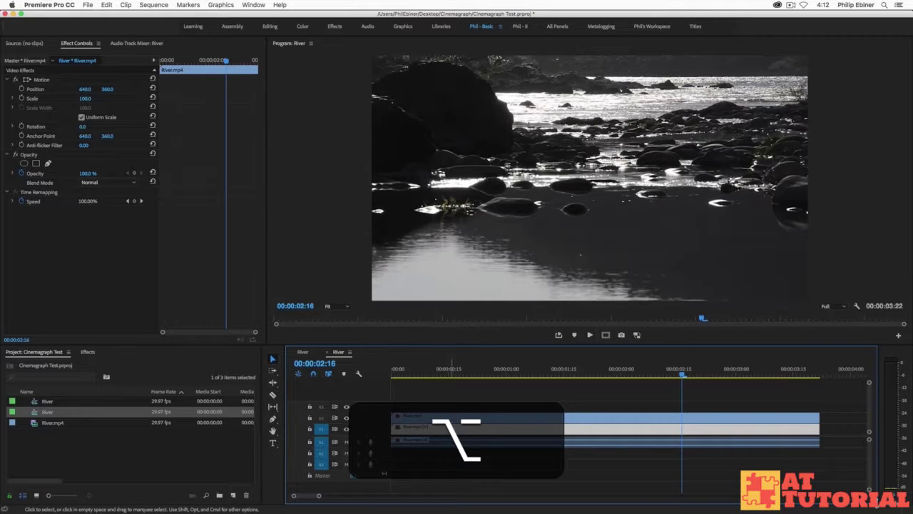
{"action": "left_click", "coordinate": [479, 373]}
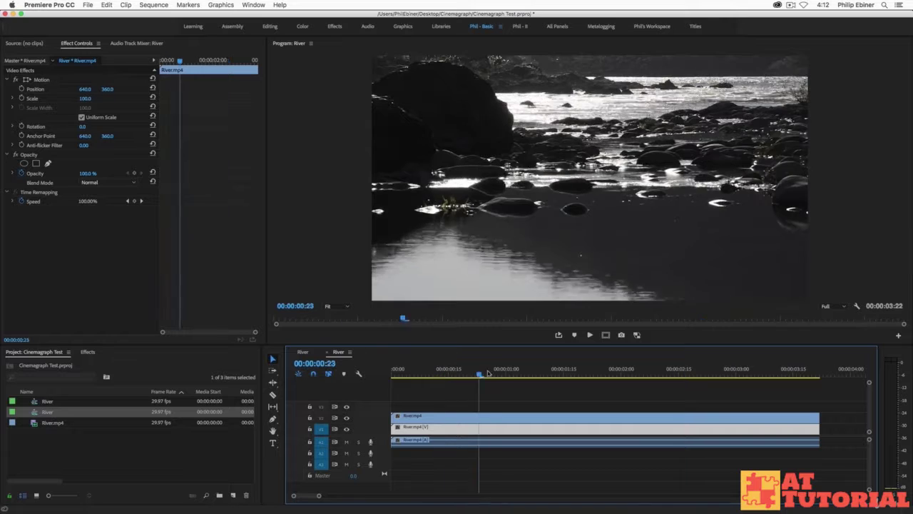
{"action": "left_click_drag", "start_coordinate": [488, 374], "coordinate": [523, 400]}
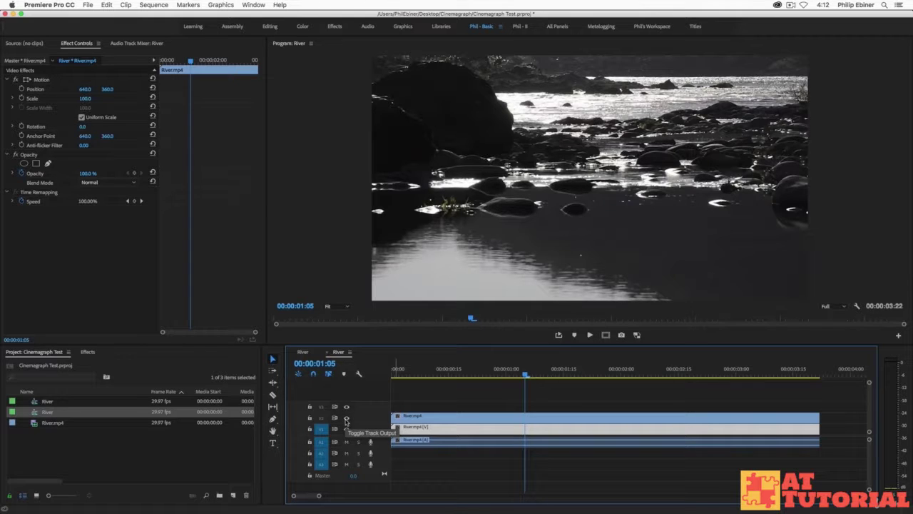
Step: Turn off V2's track output and scrub to view the lower clip
{"action": "left_click", "coordinate": [346, 418]}
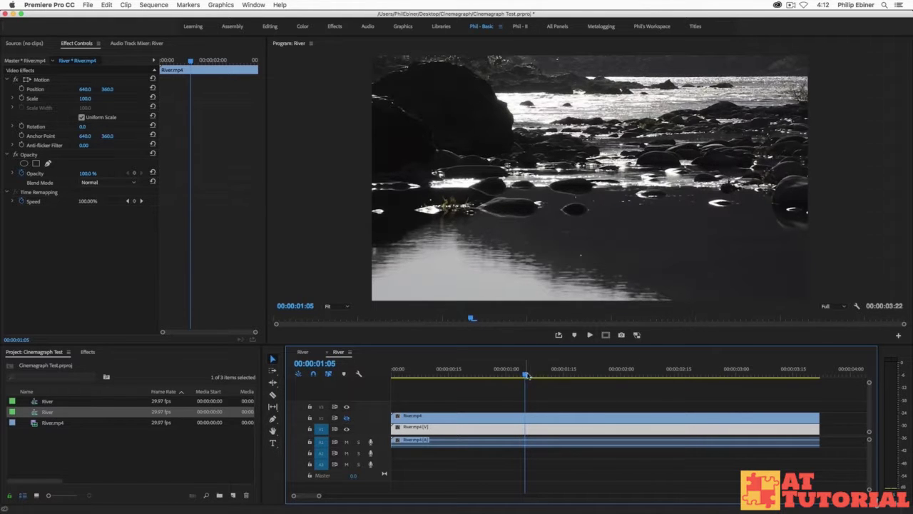
{"action": "left_click_drag", "start_coordinate": [526, 375], "coordinate": [549, 400]}
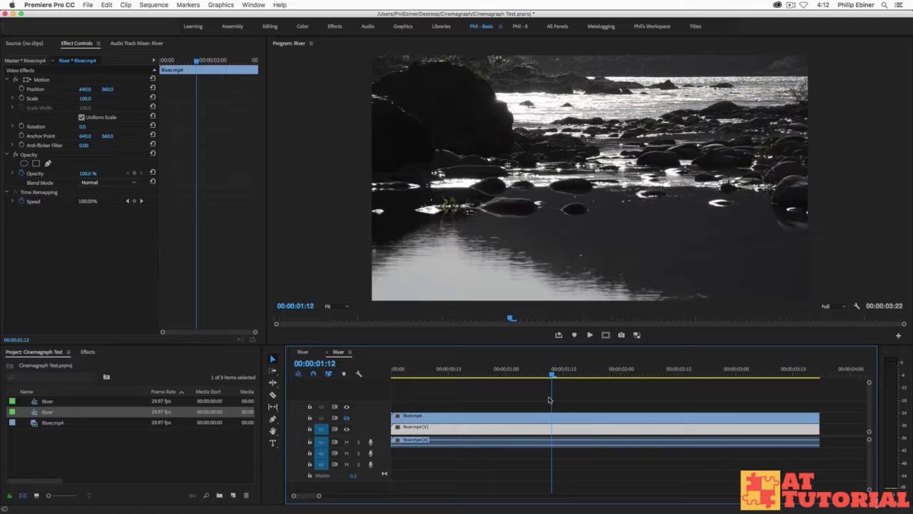
{"action": "key", "text": "super+Tab"}
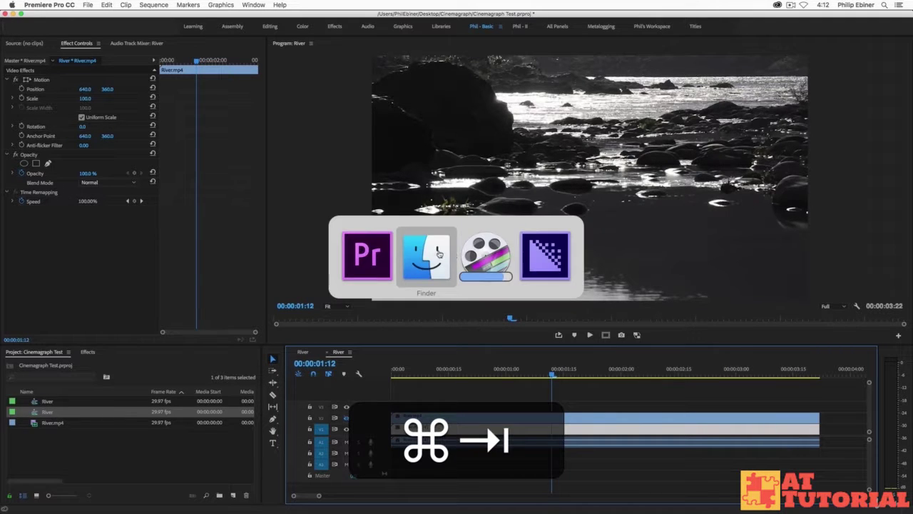
{"action": "left_click", "coordinate": [285, 131]}
{"action": "key", "text": "space"}
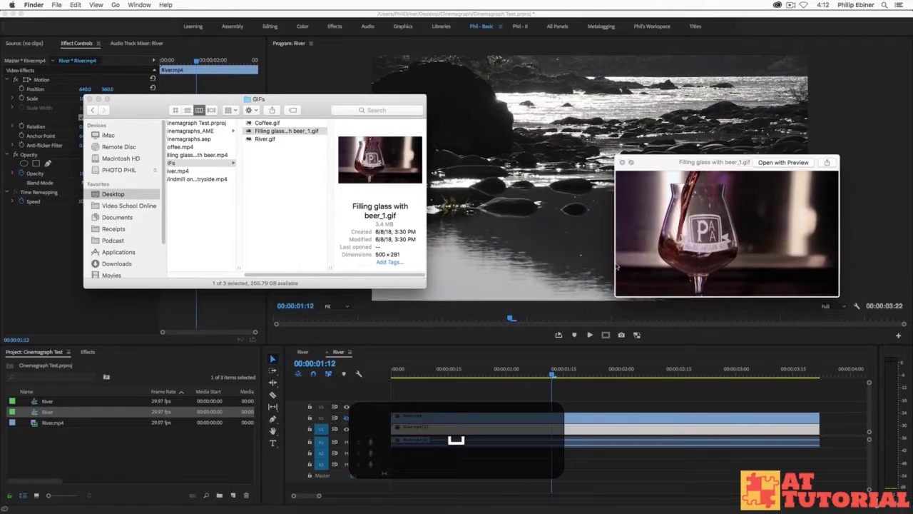
{"action": "left_click_drag", "start_coordinate": [697, 161], "coordinate": [336, 98]}
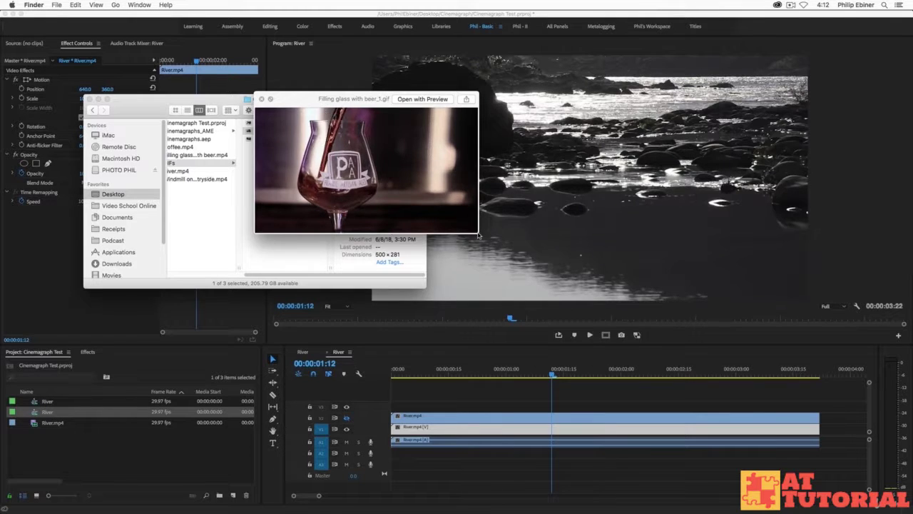
{"action": "left_click_drag", "start_coordinate": [480, 236], "coordinate": [781, 452]}
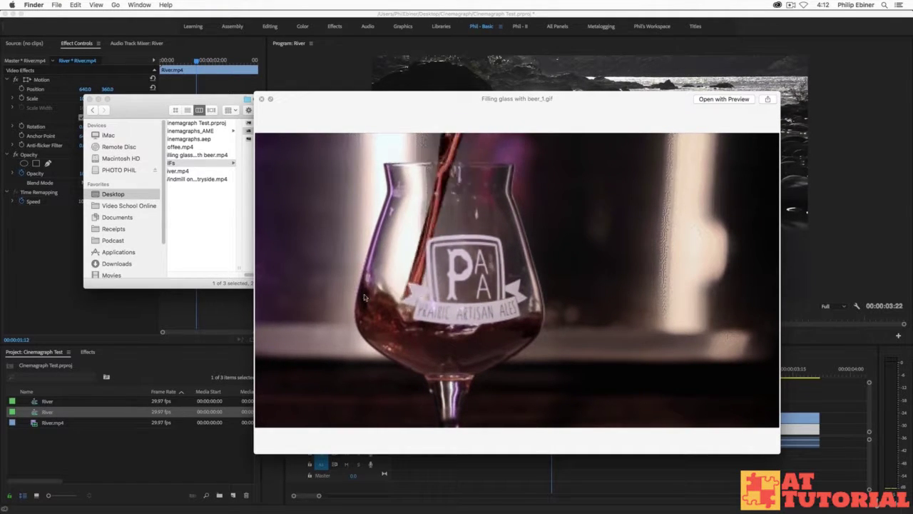
{"action": "key", "text": "Up"}
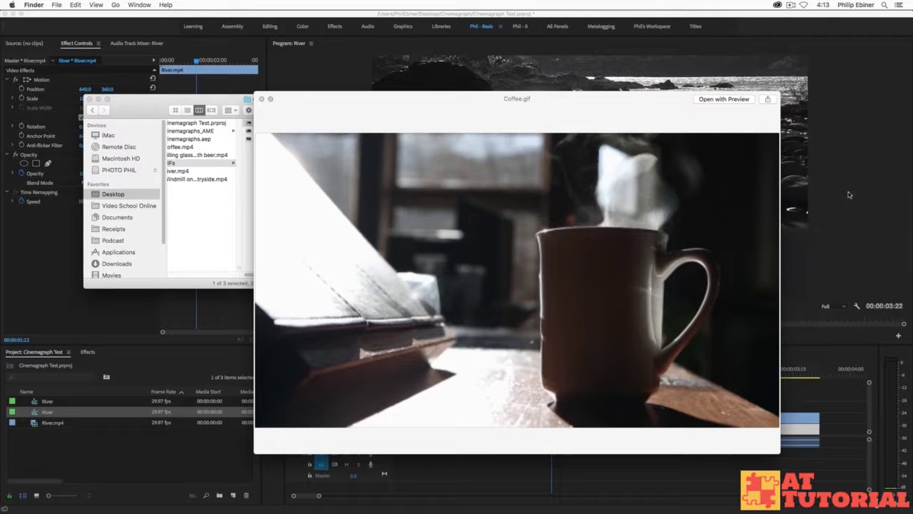
{"action": "left_click_drag", "start_coordinate": [603, 189], "coordinate": [574, 410]}
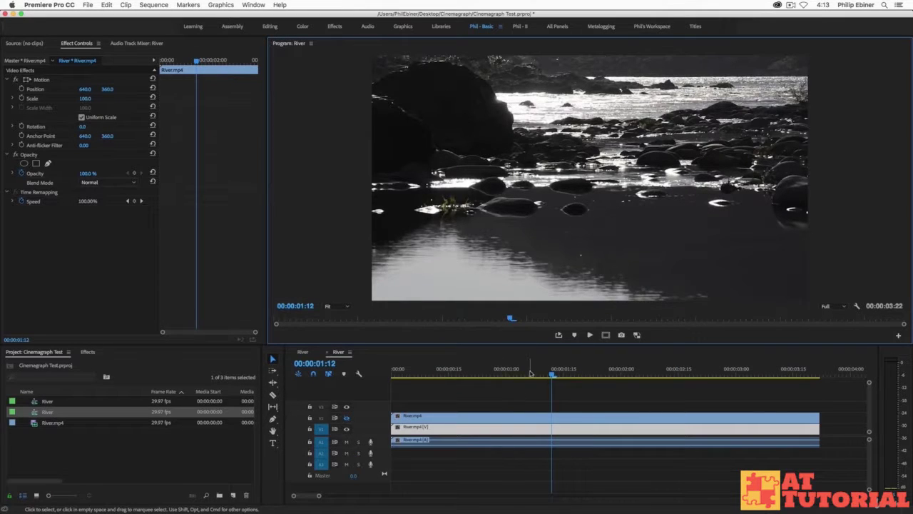
Step: Apply a frame hold to the V1 River.mp4 clip, holding on the playhead frame at 00:00:01:03
{"action": "mouse_move", "coordinate": [533, 373]}
{"action": "left_mouse_down"}
{"action": "mouse_move", "coordinate": [466, 375]}
{"action": "mouse_move", "coordinate": [517, 380]}
{"action": "mouse_move", "coordinate": [433, 373]}
{"action": "mouse_move", "coordinate": [632, 374]}
{"action": "mouse_move", "coordinate": [463, 374]}
{"action": "mouse_move", "coordinate": [588, 374]}
{"action": "mouse_move", "coordinate": [481, 373]}
{"action": "mouse_move", "coordinate": [567, 378]}
{"action": "mouse_move", "coordinate": [528, 376]}
{"action": "left_mouse_up"}
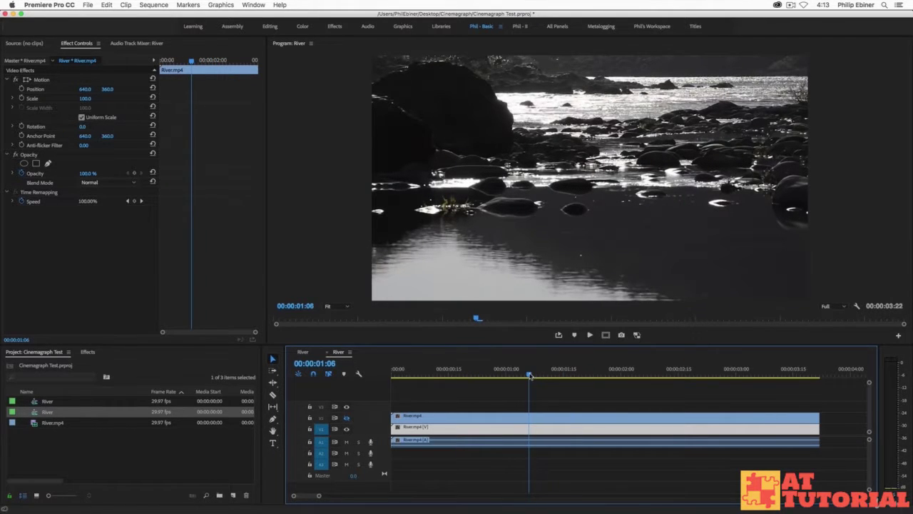
{"action": "right_click", "coordinate": [509, 431]}
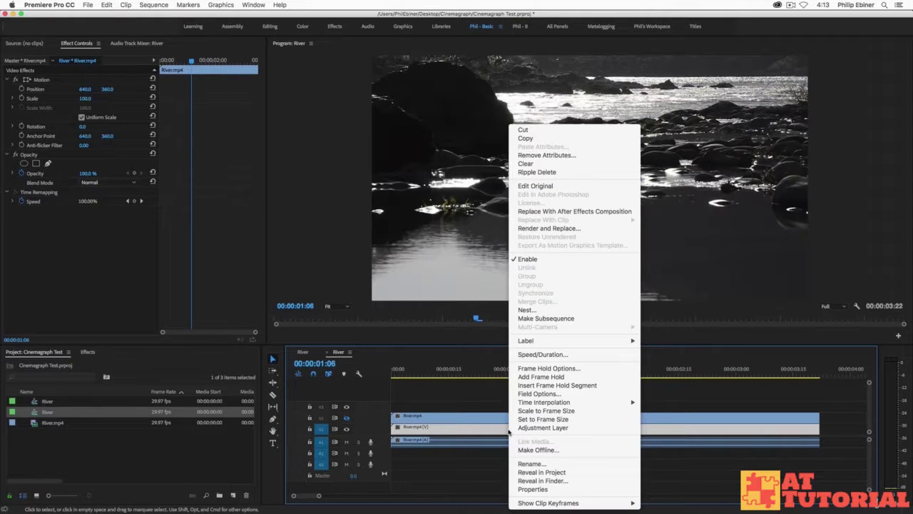
{"action": "left_click", "coordinate": [548, 369]}
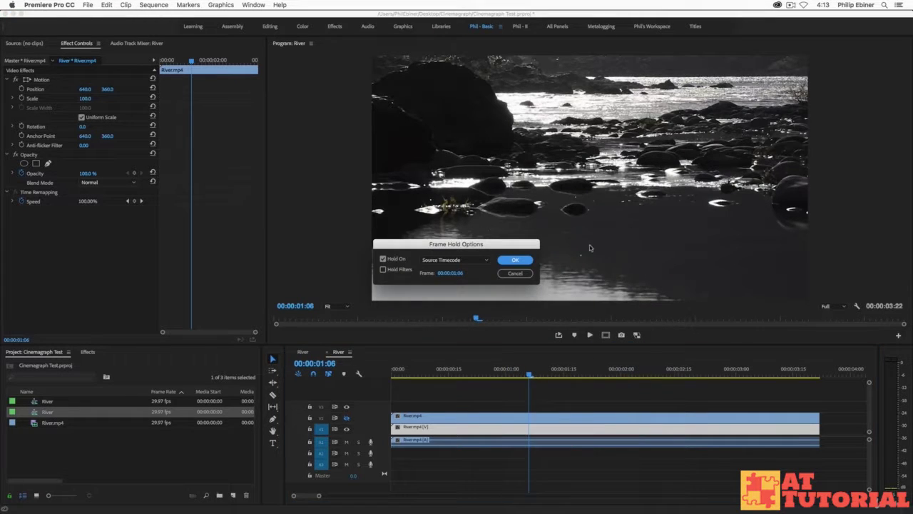
{"action": "left_click", "coordinate": [448, 261]}
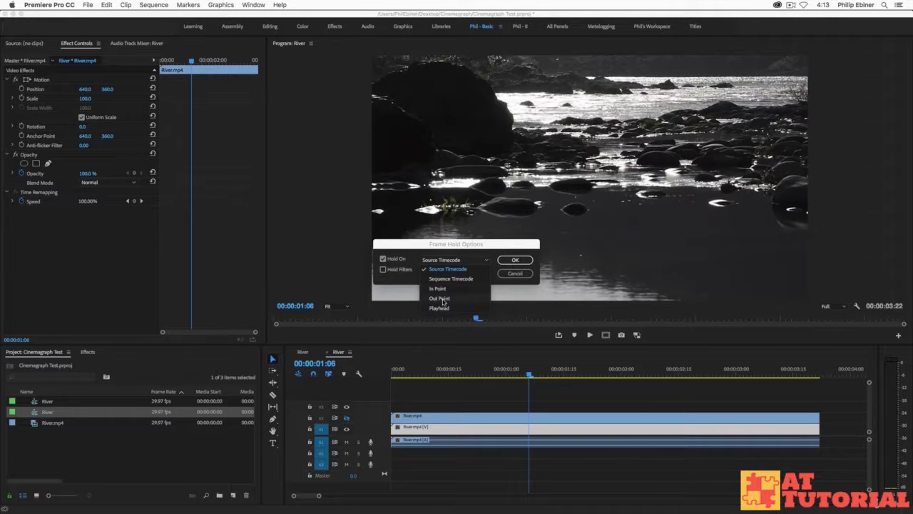
{"action": "left_click", "coordinate": [440, 307]}
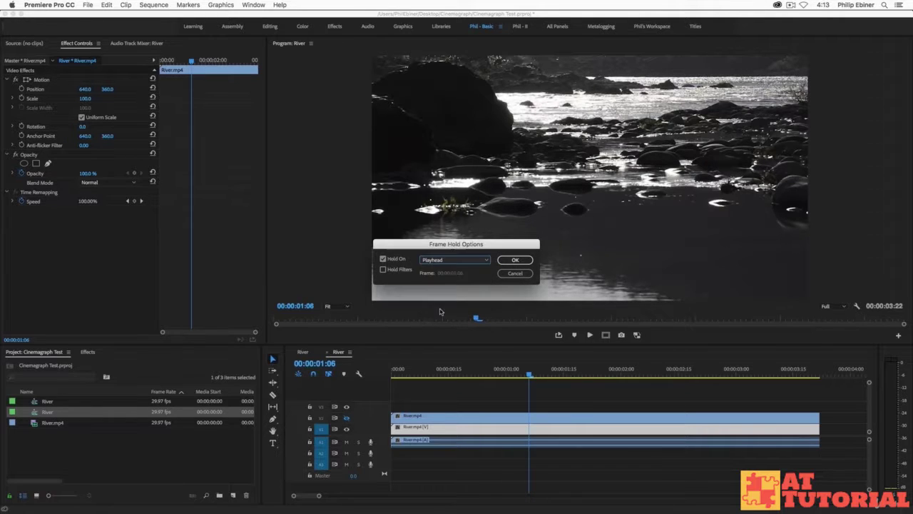
{"action": "left_click", "coordinate": [515, 260]}
{"action": "left_click", "coordinate": [421, 371]}
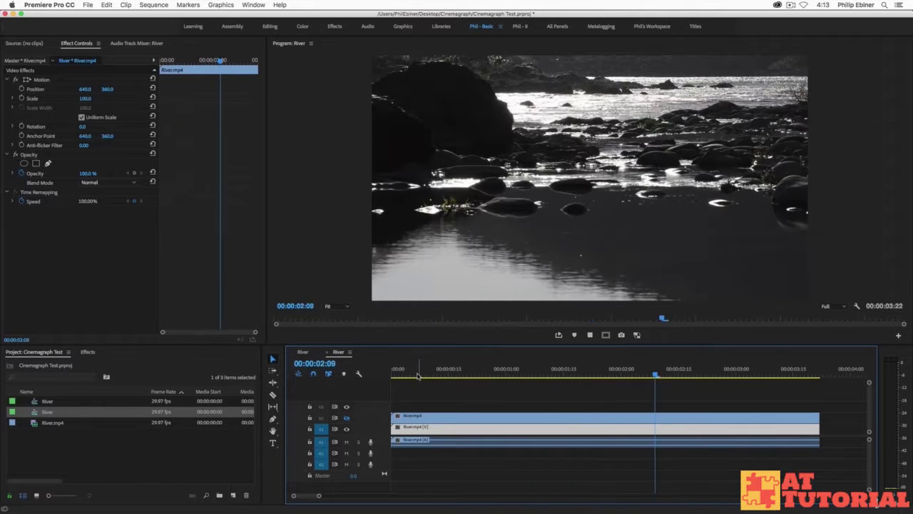
Step: Hide V1's frozen track output and preview the moving V2 clip
{"action": "key", "text": "space"}
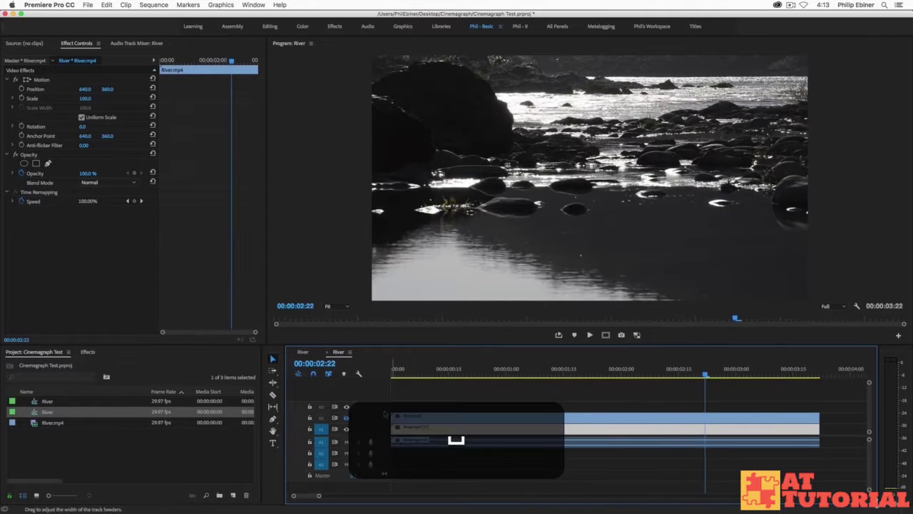
{"action": "left_click", "coordinate": [347, 419]}
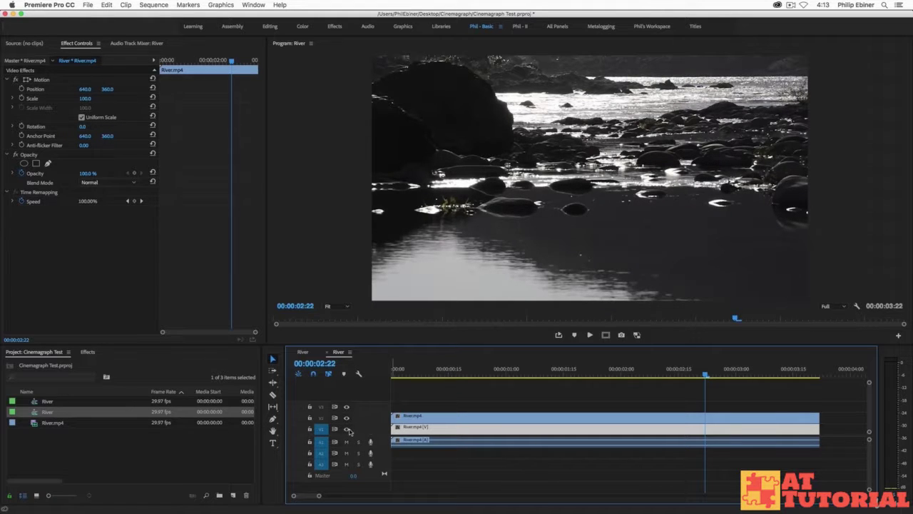
{"action": "left_click", "coordinate": [525, 376]}
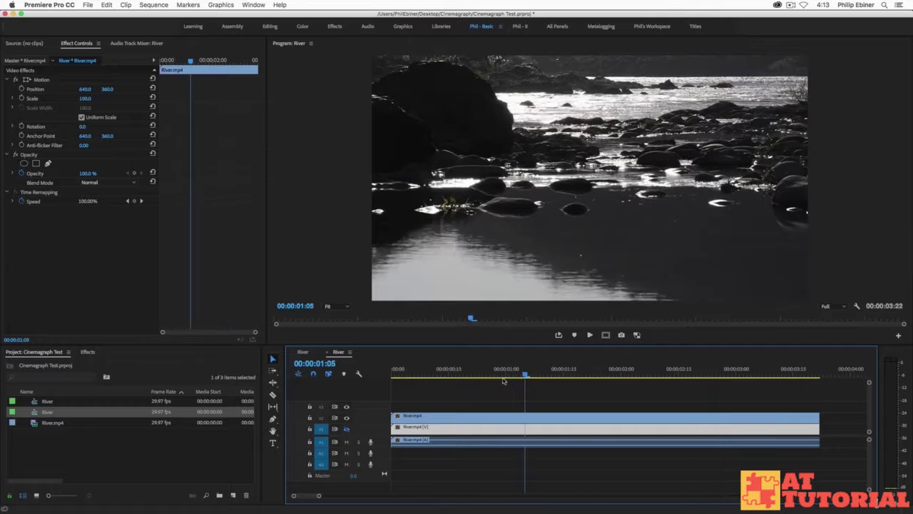
{"action": "left_click_drag", "start_coordinate": [503, 380], "coordinate": [638, 371]}
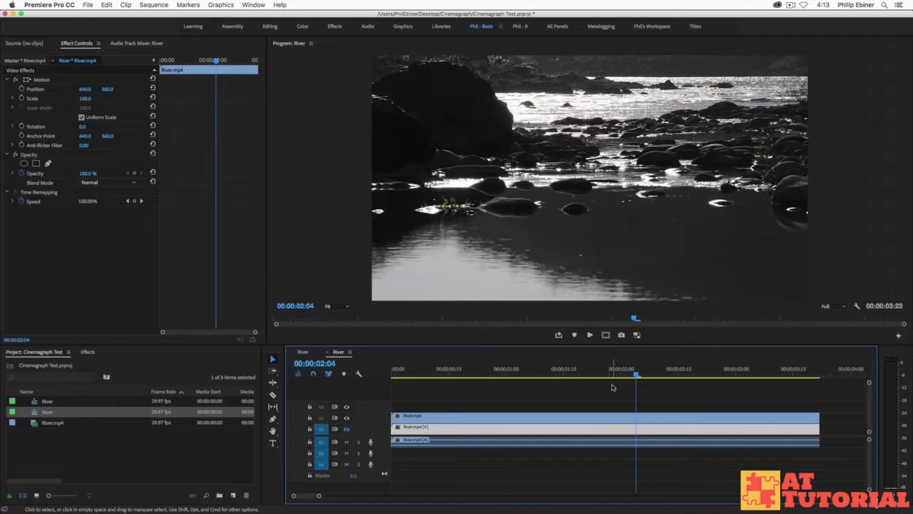
{"action": "key", "text": "space"}
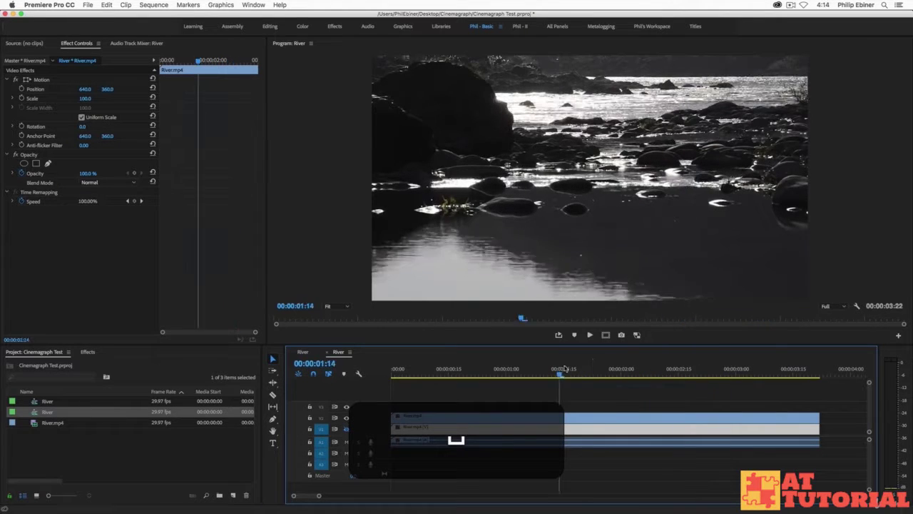
{"action": "key", "text": "space"}
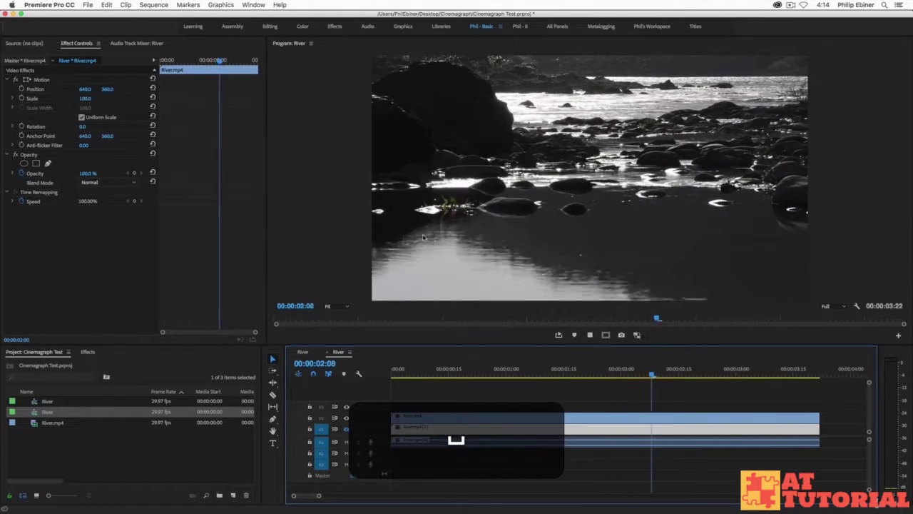
{"action": "key", "text": "space"}
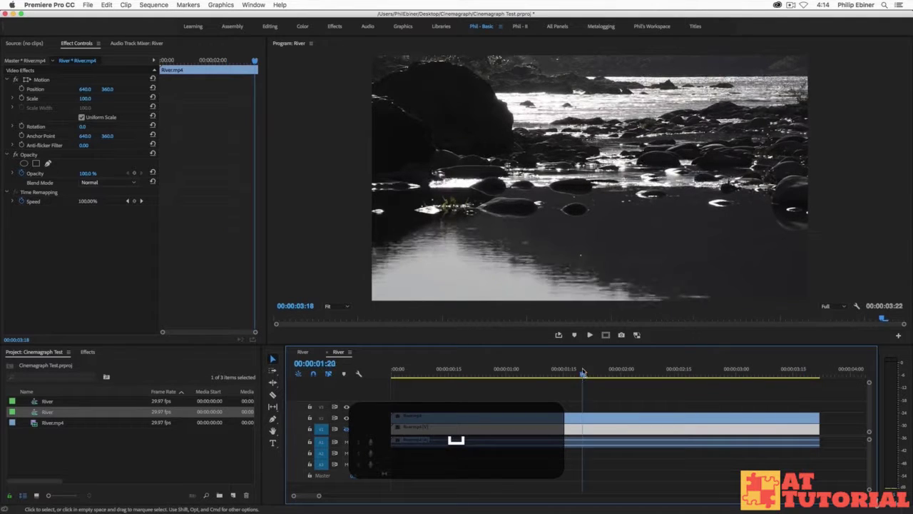
Step: Select the upper River.mp4 clip on V2 with the playhead at 00:00:01:17
{"action": "left_click", "coordinate": [570, 372]}
{"action": "left_click", "coordinate": [557, 419]}
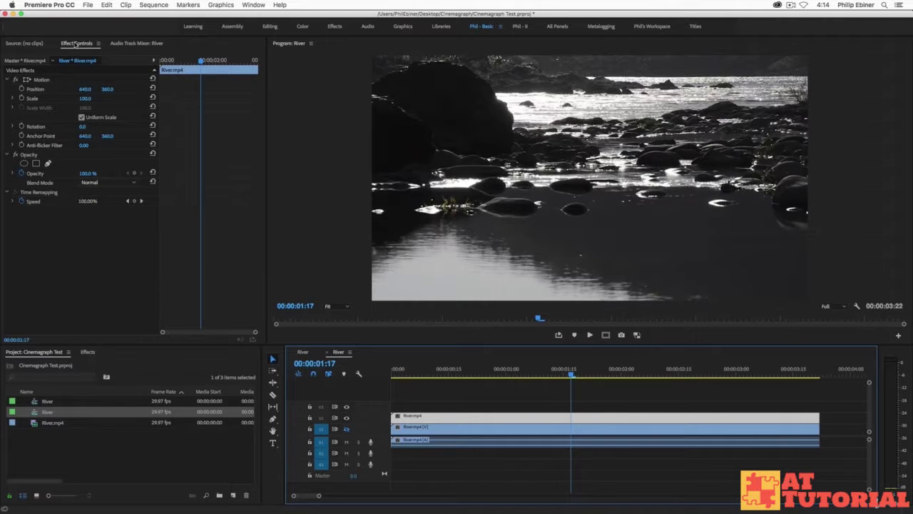
{"action": "left_click", "coordinate": [254, 5]}
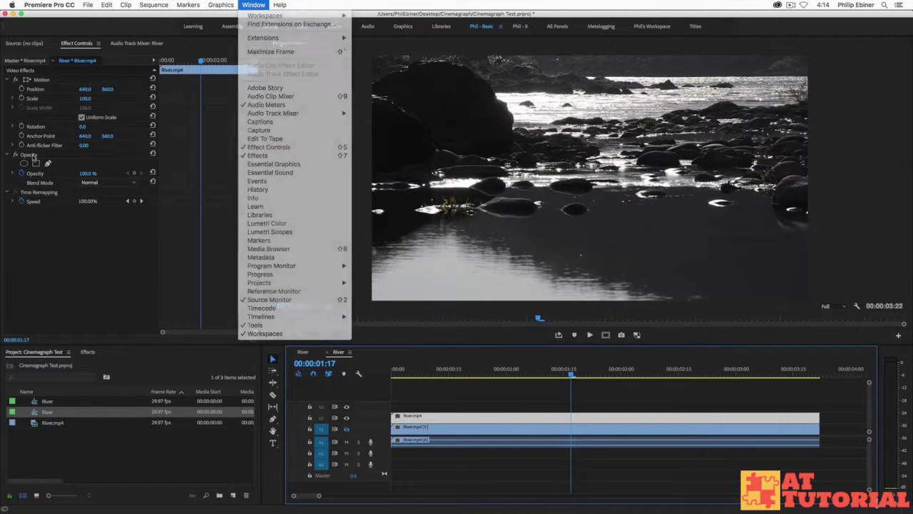
Step: Add an empty free-draw bezier Mask (1) to the V2 clip's Opacity
{"action": "left_click", "coordinate": [48, 165]}
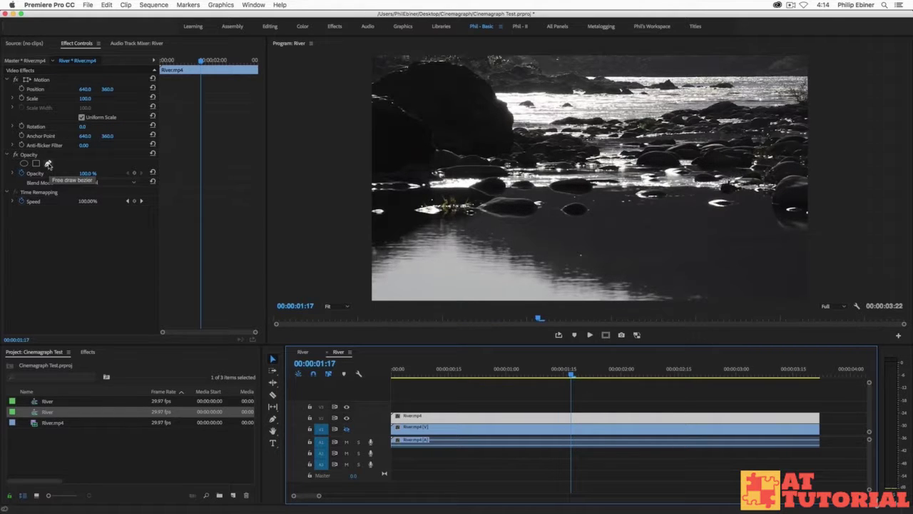
{"action": "left_click", "coordinate": [48, 164]}
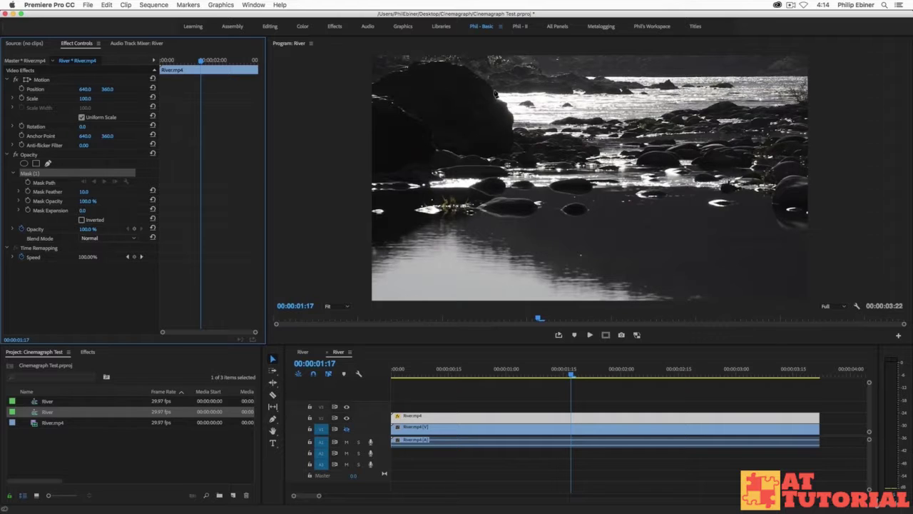
Step: Draw a closed bezier mask around the bright flowing-water strip near the top
{"action": "left_click", "coordinate": [481, 89]}
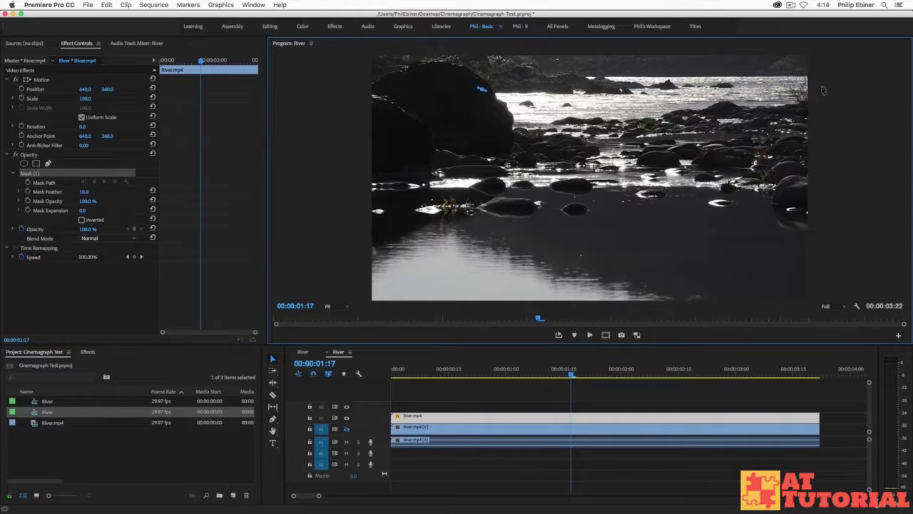
{"action": "left_click_drag", "start_coordinate": [820, 87], "coordinate": [826, 114]}
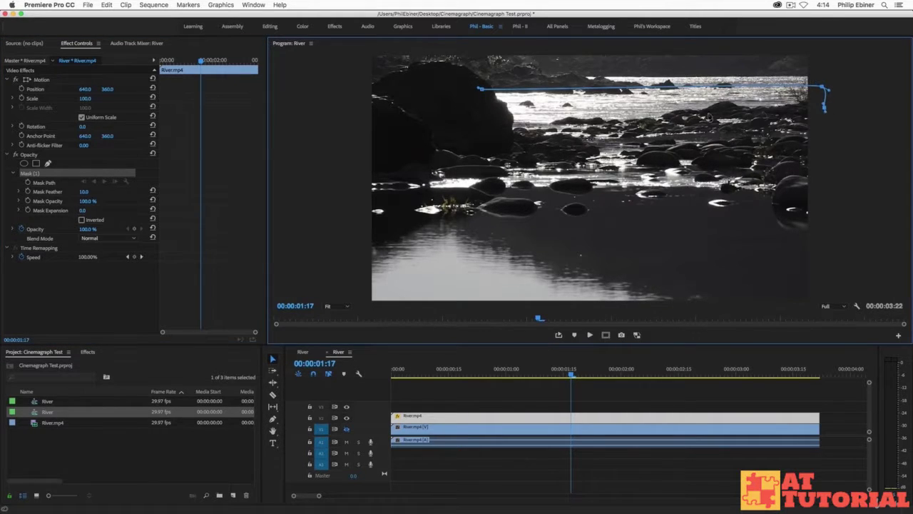
{"action": "left_click", "coordinate": [500, 135]}
{"action": "left_click_drag", "start_coordinate": [487, 132], "coordinate": [486, 129]}
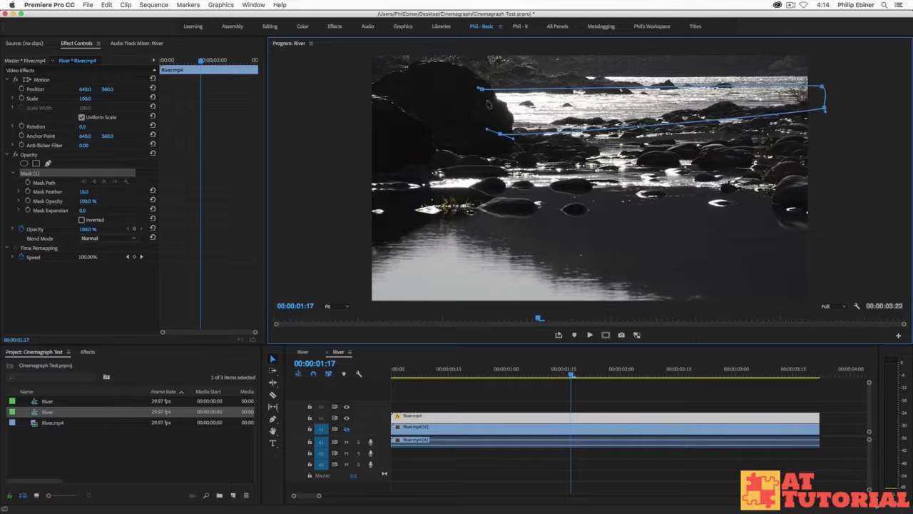
{"action": "left_click", "coordinate": [482, 91]}
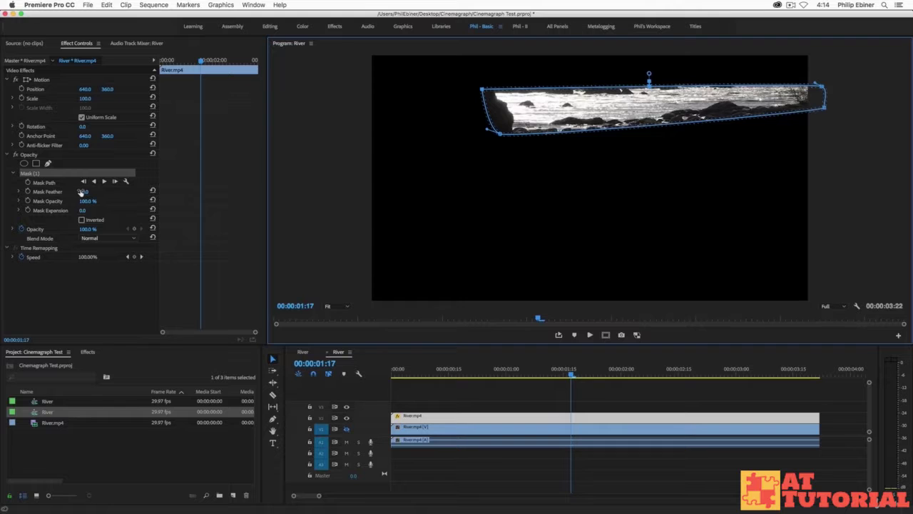
Step: Set the mask feather to 43.0 and play the sequence to preview the cinemagraph
{"action": "left_click_drag", "start_coordinate": [84, 192], "coordinate": [99, 192]}
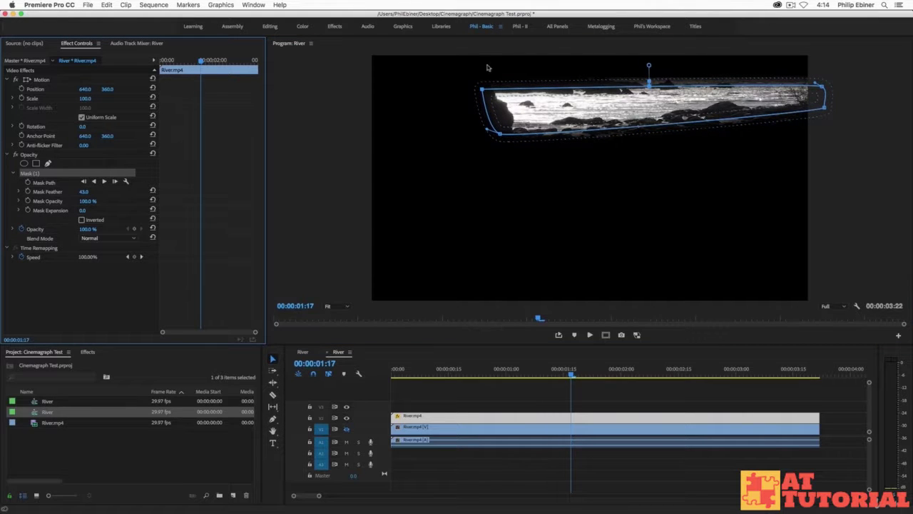
{"action": "left_click", "coordinate": [597, 395]}
{"action": "key", "text": "space"}
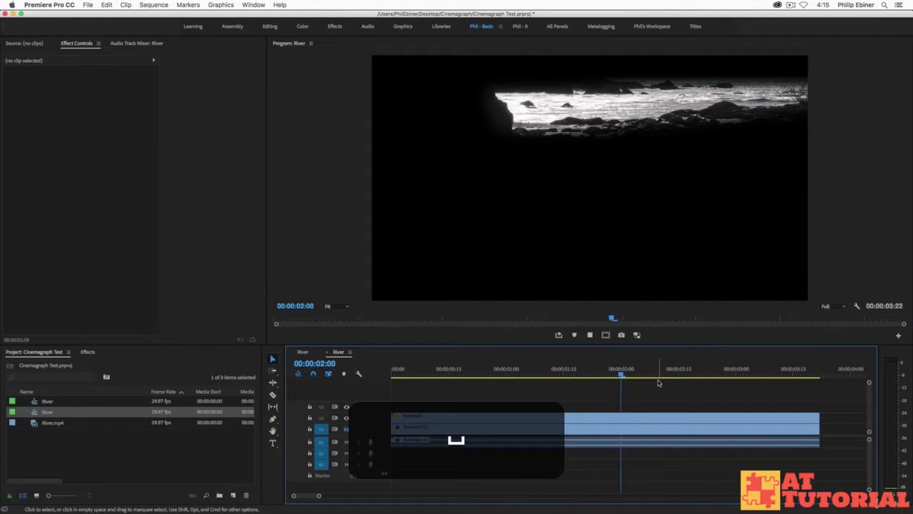
Step: Replay the sequence from the start to review the masked moving water over the frozen frame
{"action": "key", "text": "space"}
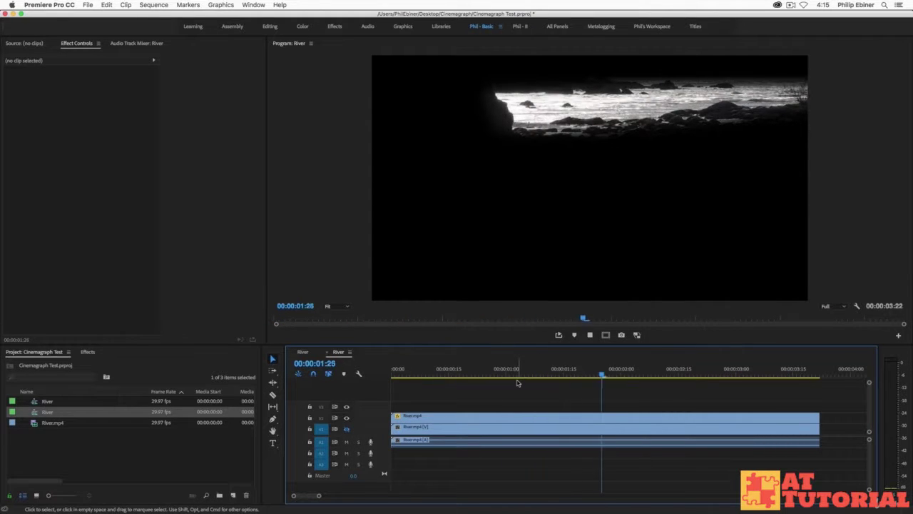
{"action": "key", "text": "space"}
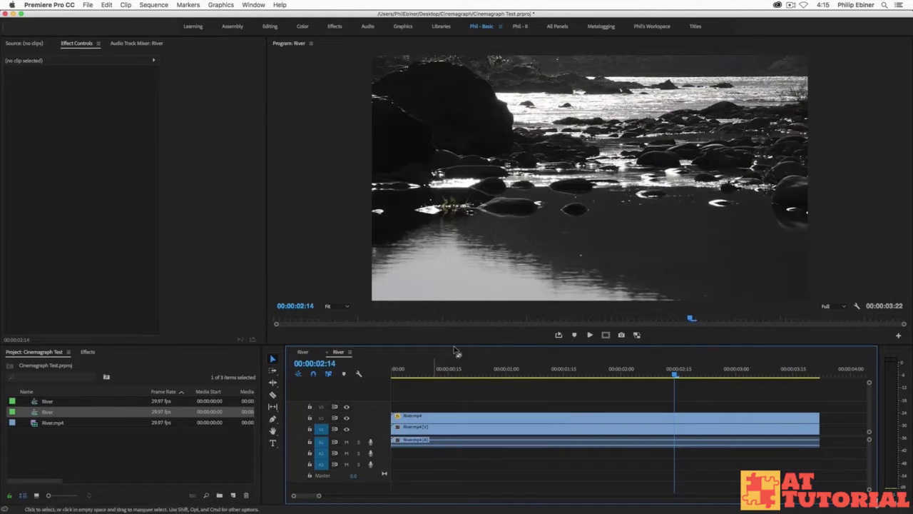
{"action": "key", "text": "Home"}
{"action": "key", "text": "space"}
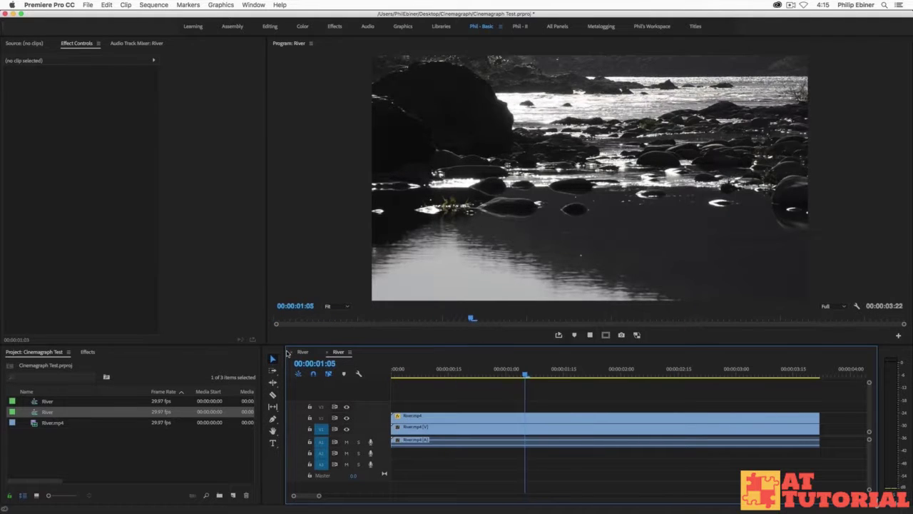
{"action": "key", "text": "space"}
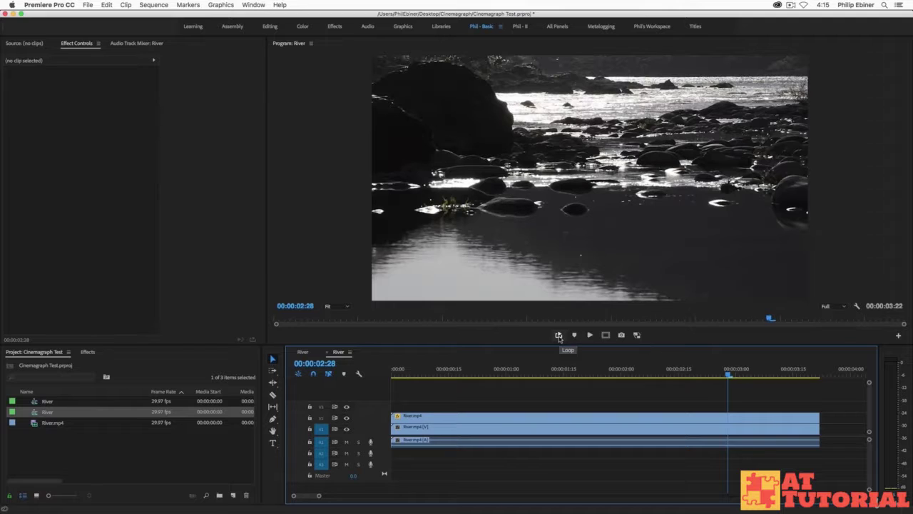
{"action": "left_click", "coordinate": [899, 336]}
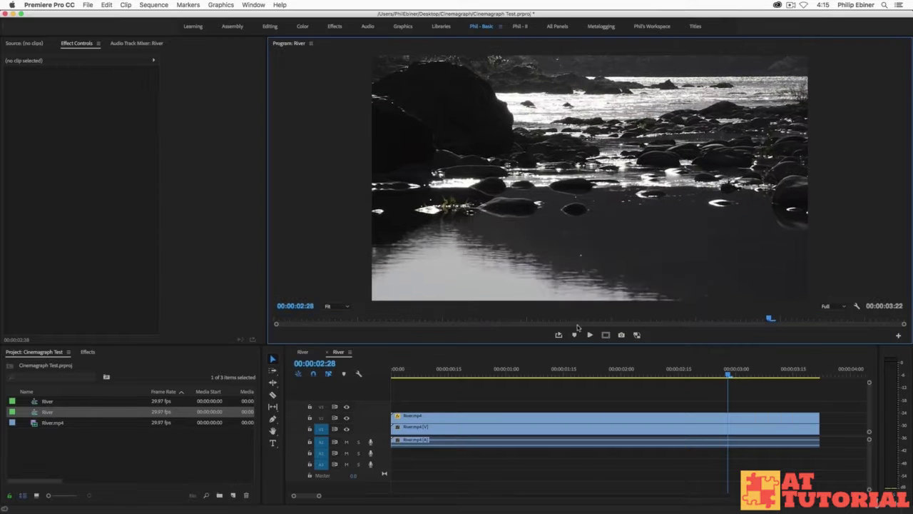
{"action": "left_click", "coordinate": [607, 302]}
{"action": "left_click_drag", "start_coordinate": [733, 374], "coordinate": [820, 386]}
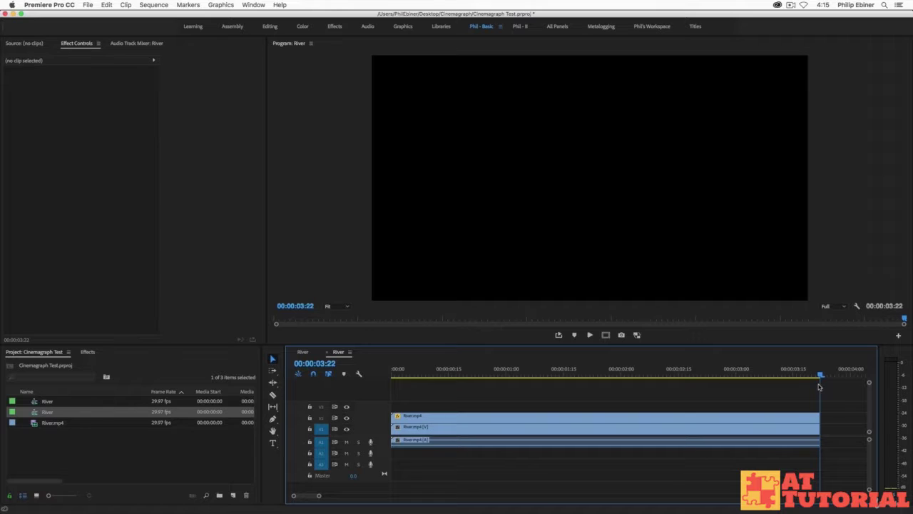
{"action": "key", "text": "Left"}
{"action": "key", "text": "Home"}
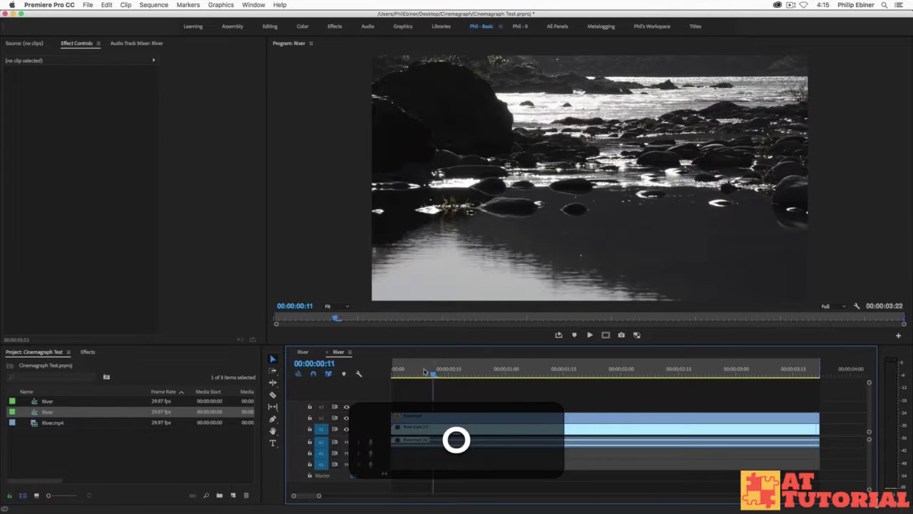
{"action": "key", "text": "space"}
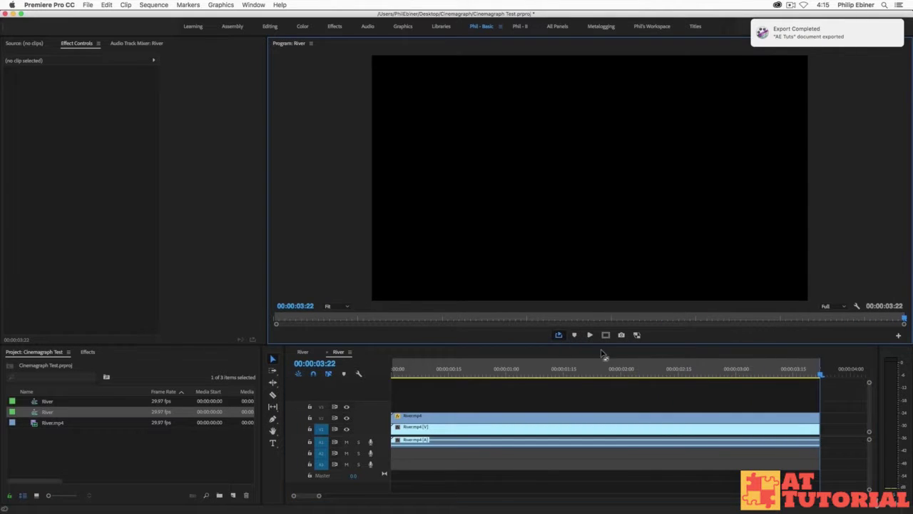
{"action": "left_click", "coordinate": [649, 367]}
{"action": "key", "text": "space"}
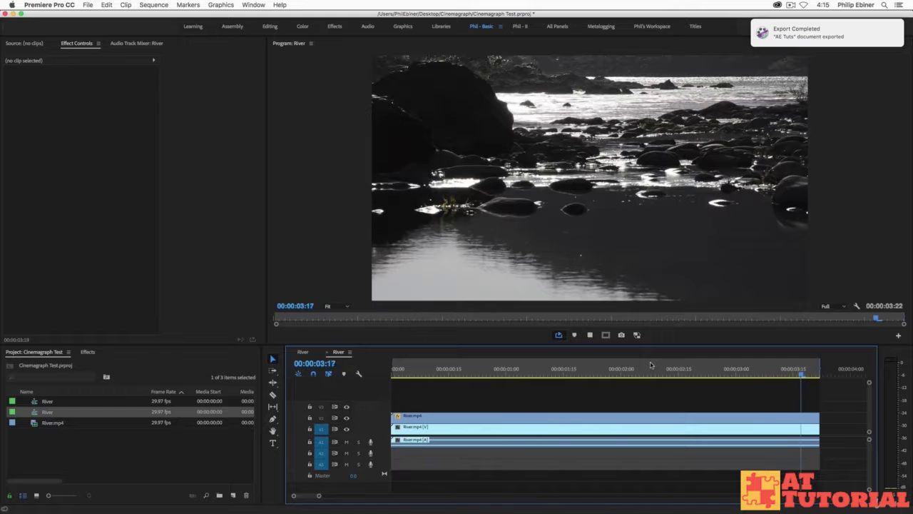
{"action": "key", "text": "space"}
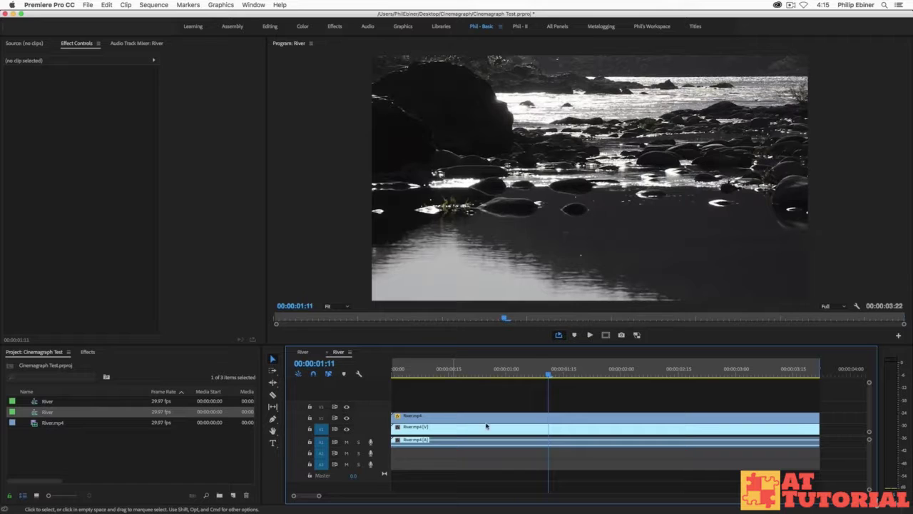
Step: Play back and scrub the River sequence to check the loop, then pick the Razor tool (C)
{"action": "key", "text": "space"}
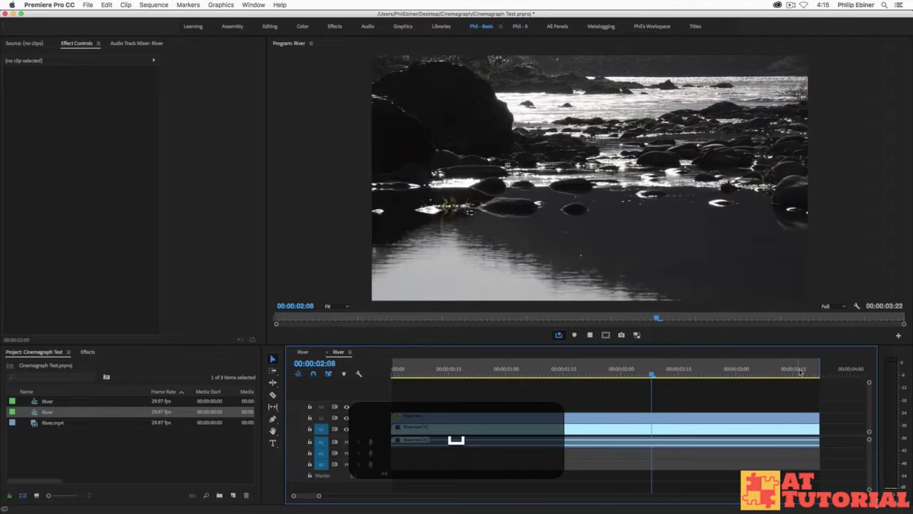
{"action": "left_click", "coordinate": [813, 371]}
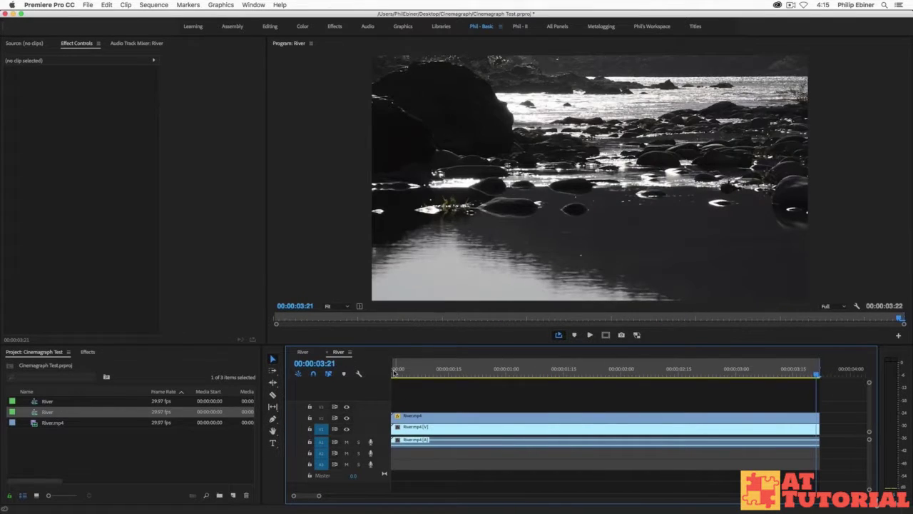
{"action": "key", "text": "Home"}
{"action": "left_click", "coordinate": [810, 372]}
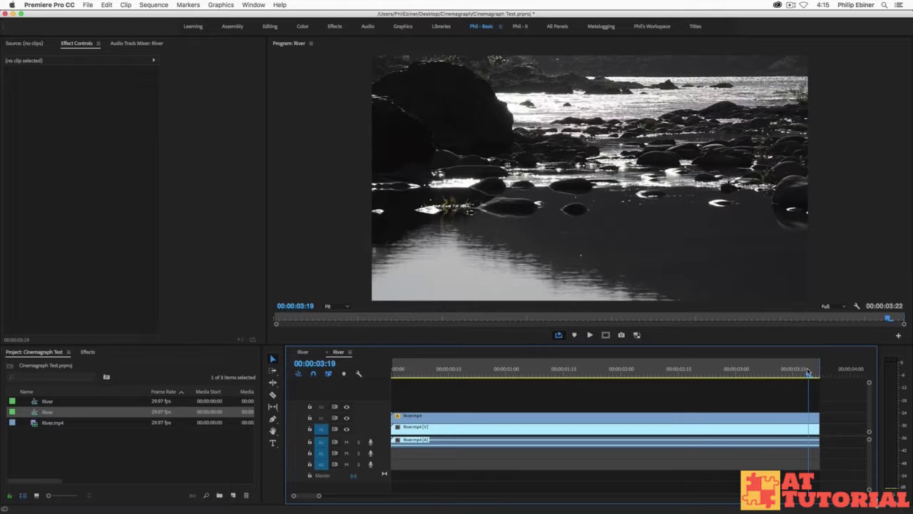
{"action": "left_click_drag", "start_coordinate": [808, 371], "coordinate": [755, 371]}
{"action": "key", "text": "space"}
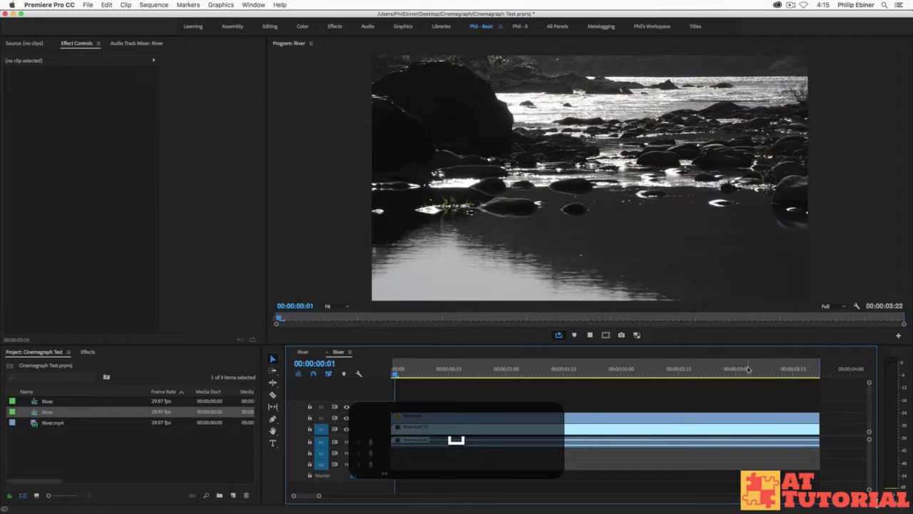
{"action": "key", "text": "space"}
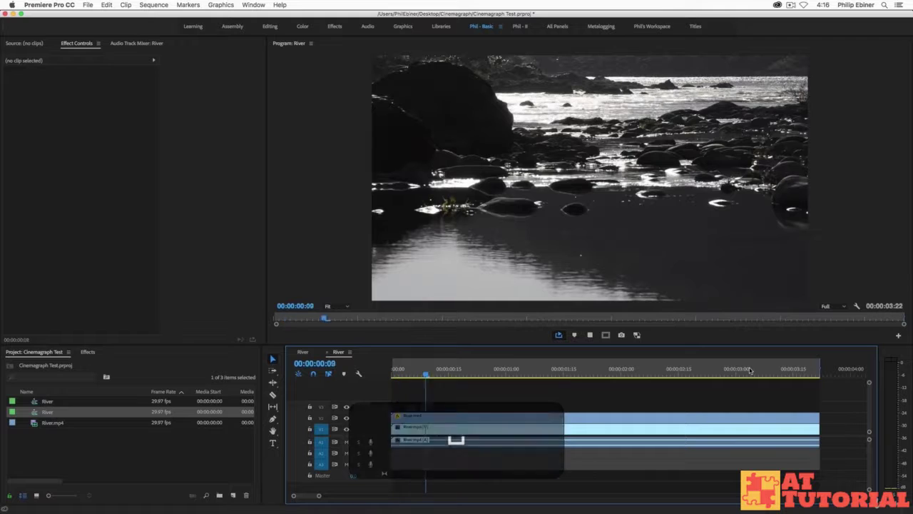
{"action": "key", "text": "space"}
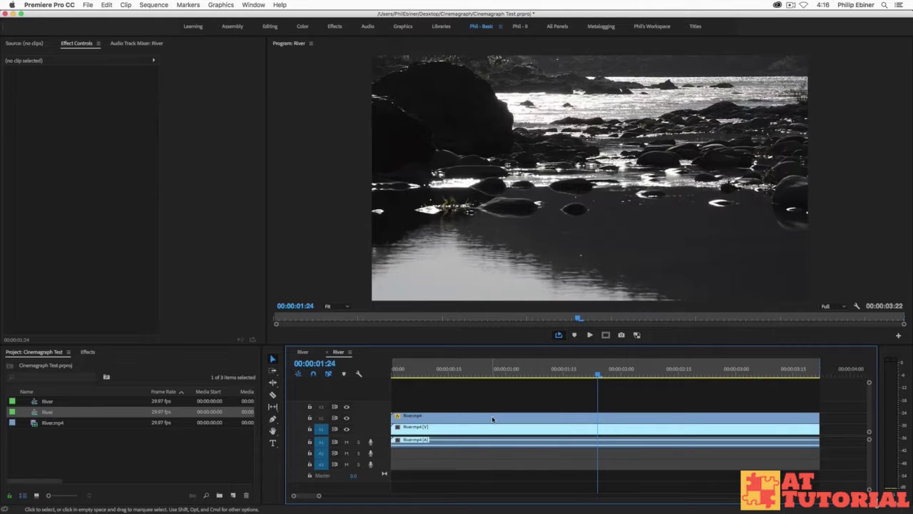
{"action": "key", "text": "c"}
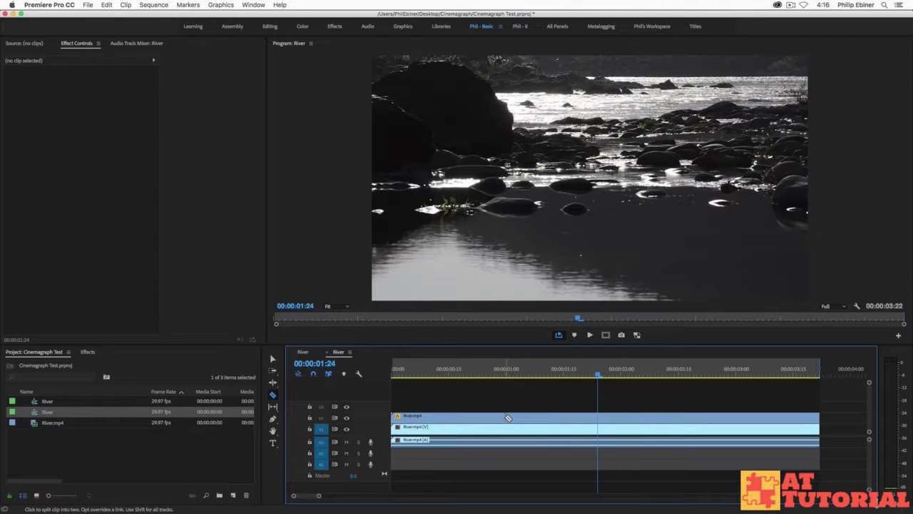
Step: Cut the V2 river clip at 00:00:01:00 and move its first second to V3 at the sequence end
{"action": "left_click", "coordinate": [506, 417]}
{"action": "key", "text": "v"}
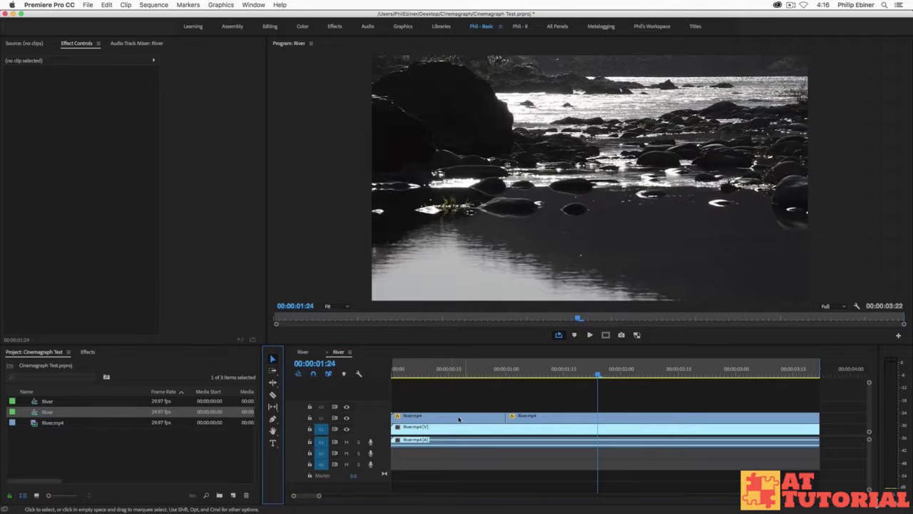
{"action": "left_click_drag", "start_coordinate": [433, 421], "coordinate": [482, 406]}
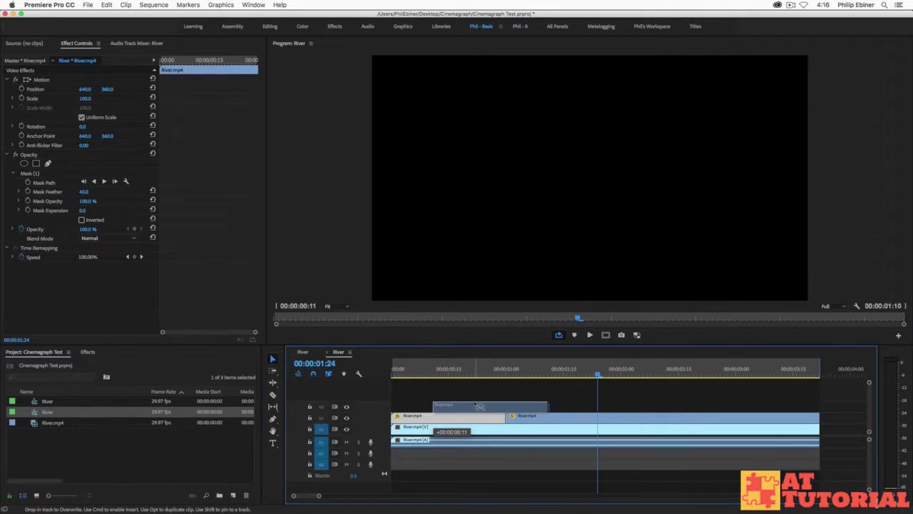
{"action": "left_click_drag", "start_coordinate": [480, 407], "coordinate": [749, 408]}
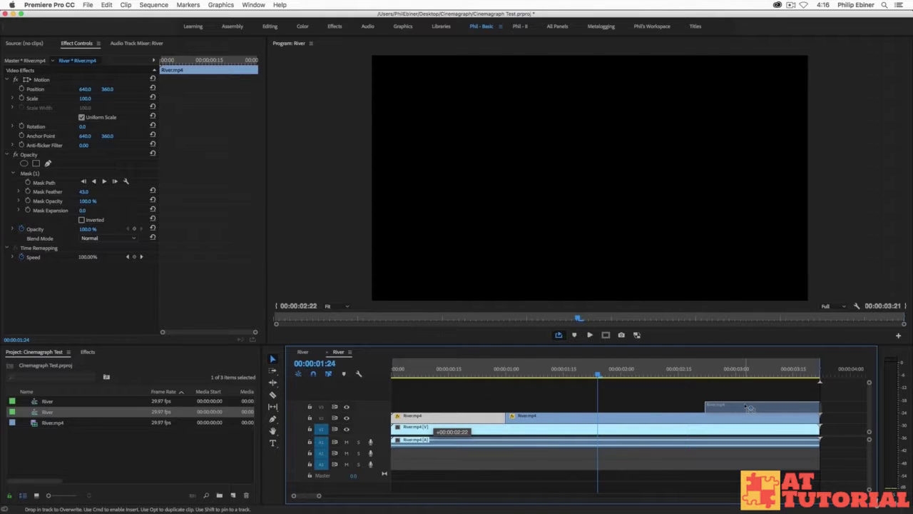
{"action": "left_click_drag", "start_coordinate": [750, 408], "coordinate": [745, 406]}
{"action": "left_click_drag", "start_coordinate": [520, 369], "coordinate": [505, 403]}
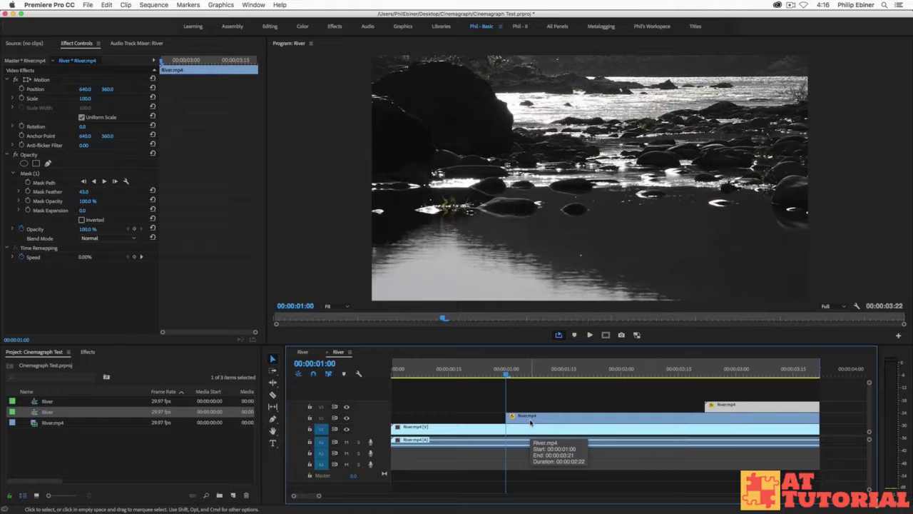
Step: Mark the In point at 00:00:01:00, then scrub and play the sequence's final seconds
{"action": "key", "text": "i"}
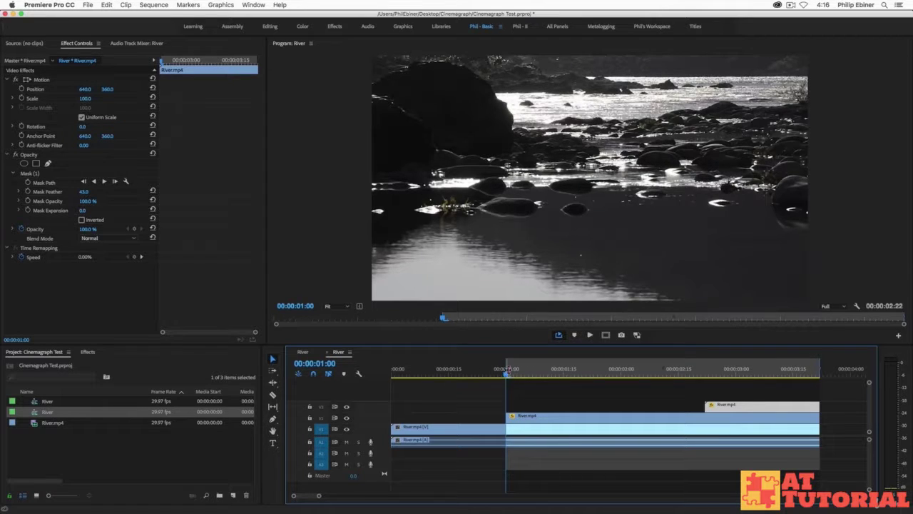
{"action": "left_click", "coordinate": [818, 371]}
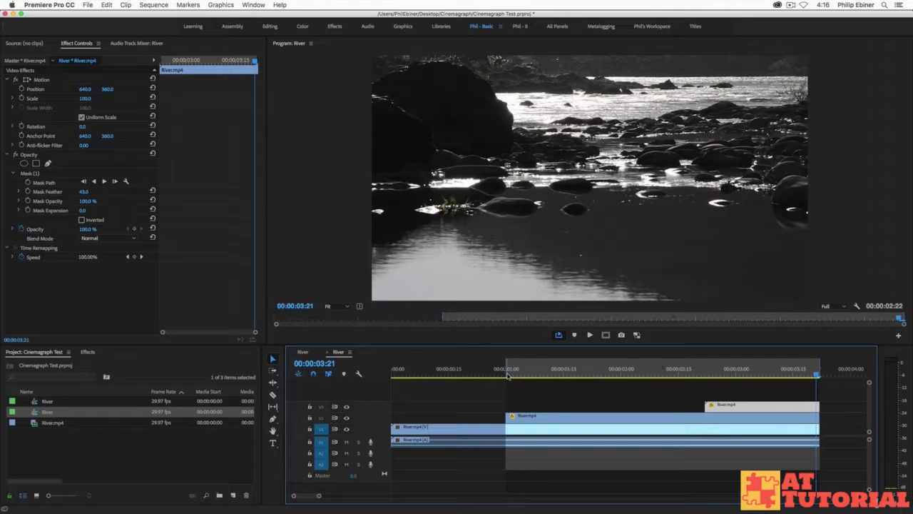
{"action": "left_click", "coordinate": [814, 371]}
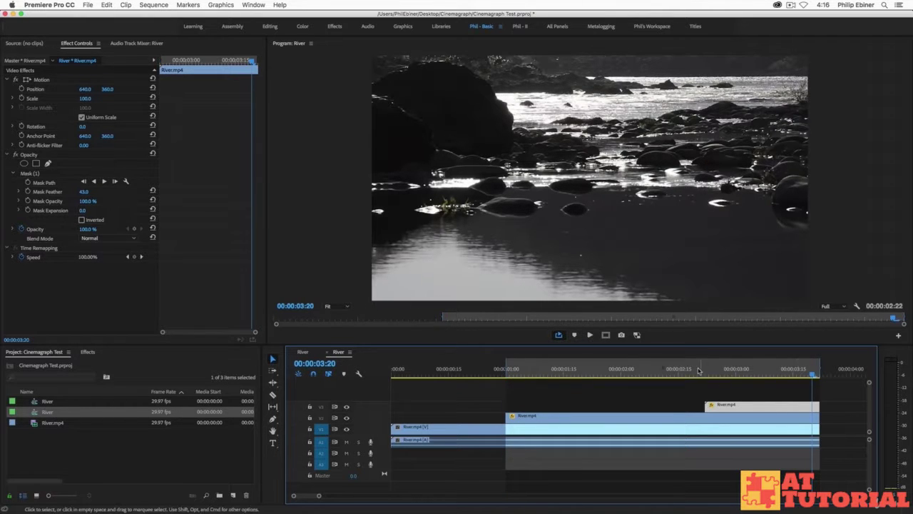
{"action": "left_click_drag", "start_coordinate": [698, 370], "coordinate": [664, 369]}
{"action": "key", "text": "space"}
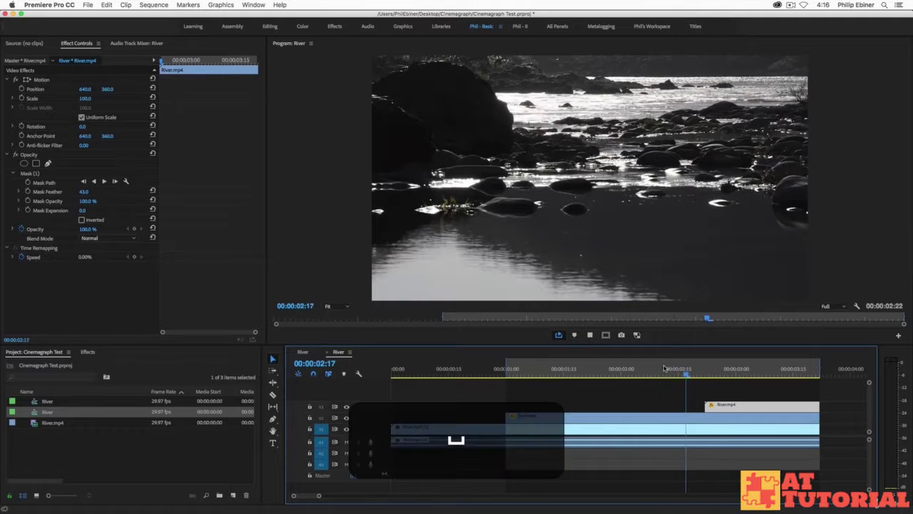
{"action": "key", "text": "space"}
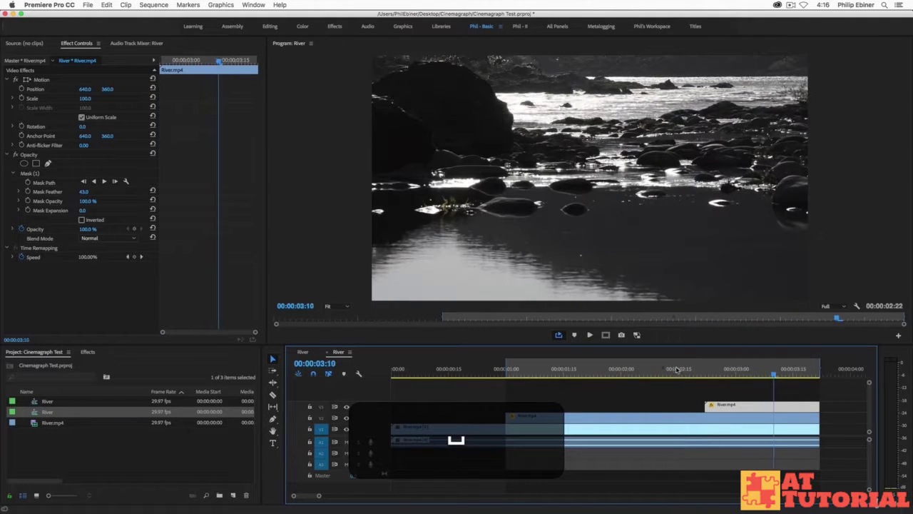
{"action": "left_click", "coordinate": [675, 369]}
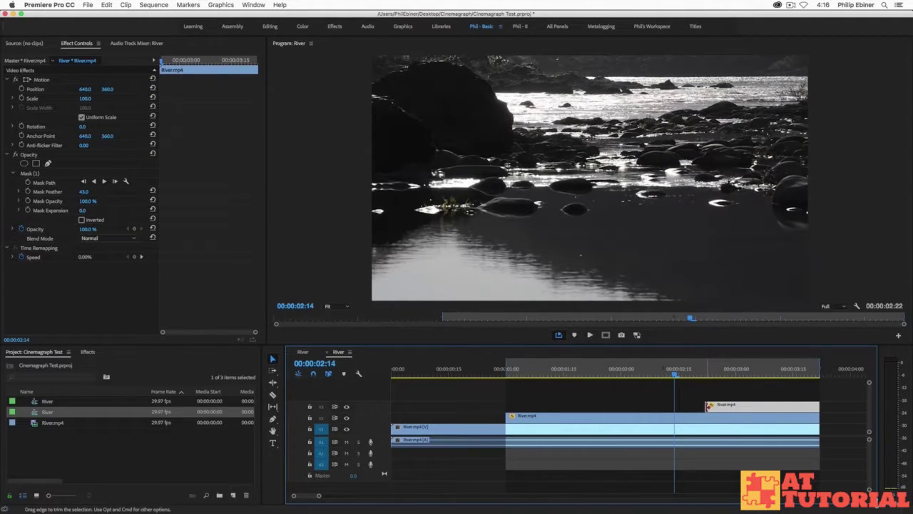
Step: Add a Cross Dissolve at the V3 clip's start, stretch it to one second, and preview it
{"action": "right_click", "coordinate": [709, 406]}
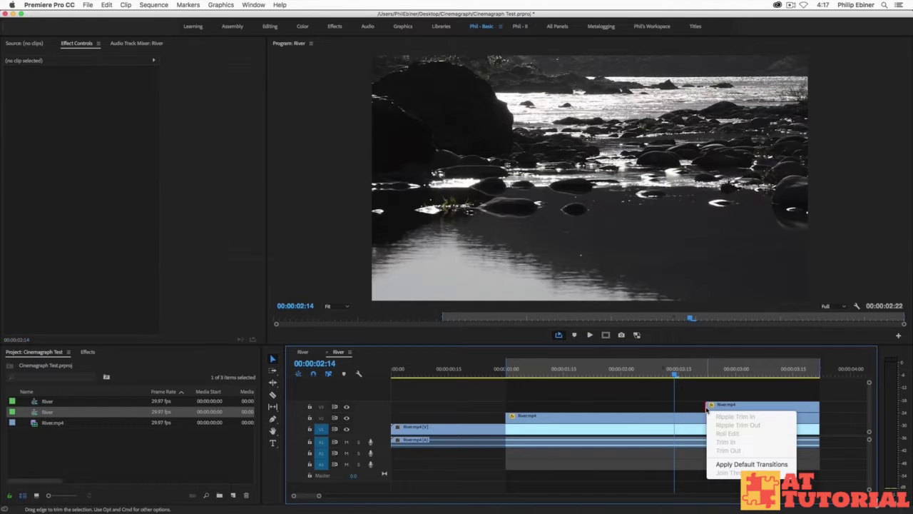
{"action": "left_click", "coordinate": [743, 465]}
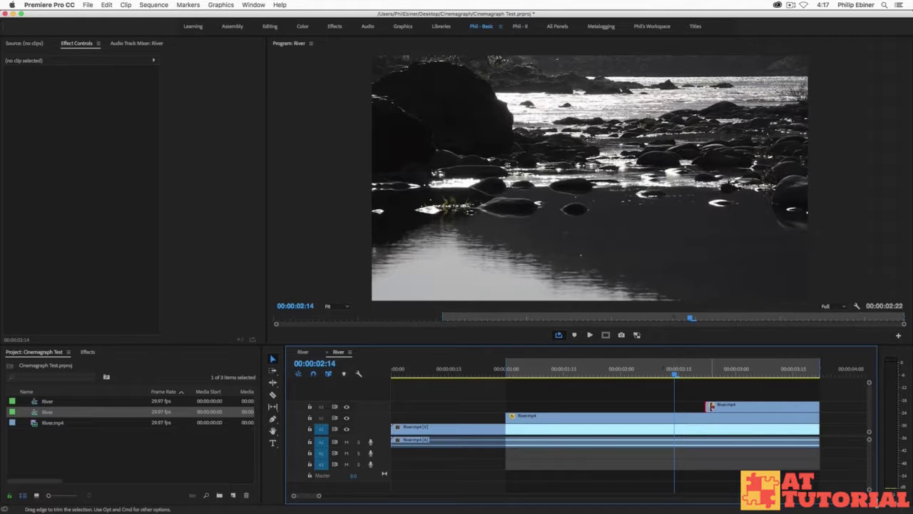
{"action": "key", "text": "super+d"}
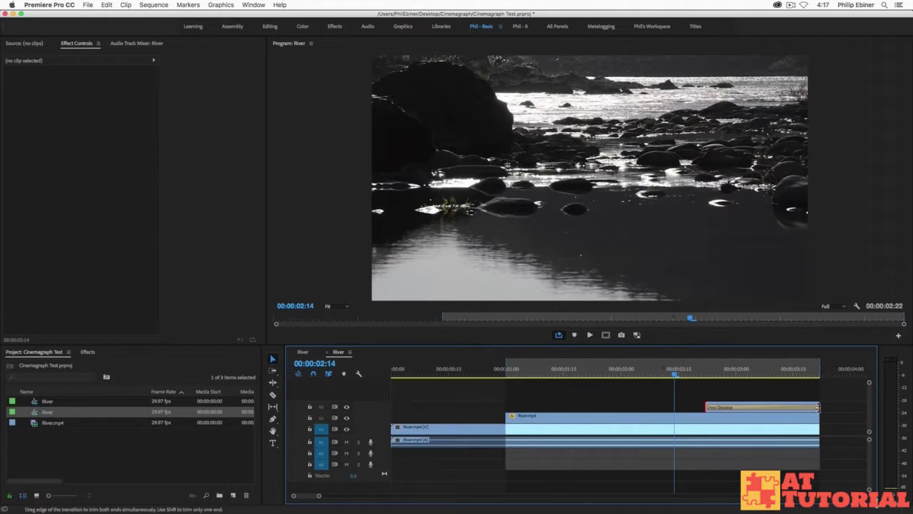
{"action": "left_click_drag", "start_coordinate": [818, 407], "coordinate": [735, 407]}
{"action": "left_click", "coordinate": [745, 404]}
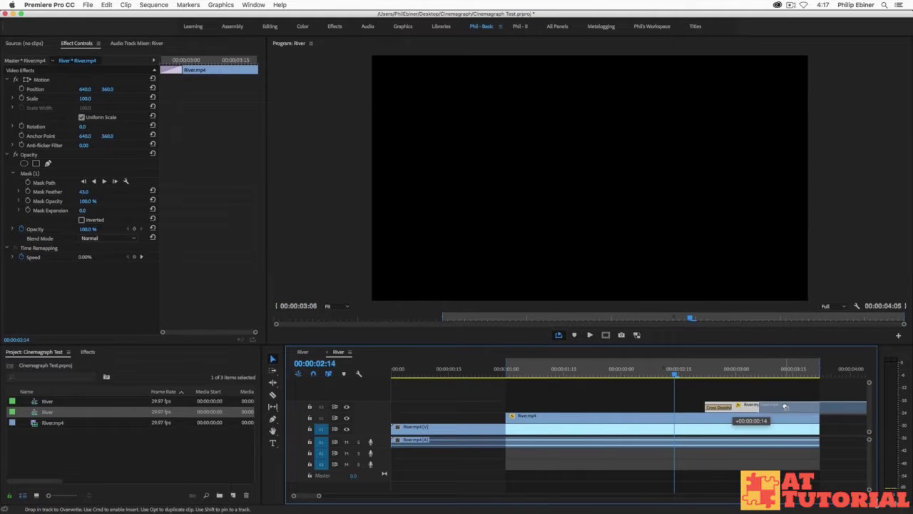
{"action": "key", "text": "super+z"}
{"action": "left_click_drag", "start_coordinate": [732, 406], "coordinate": [840, 408]}
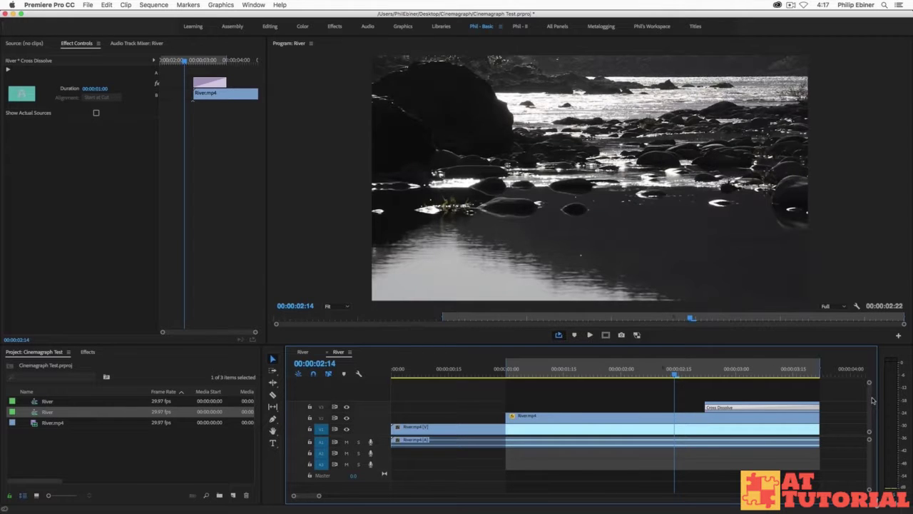
{"action": "key", "text": "space"}
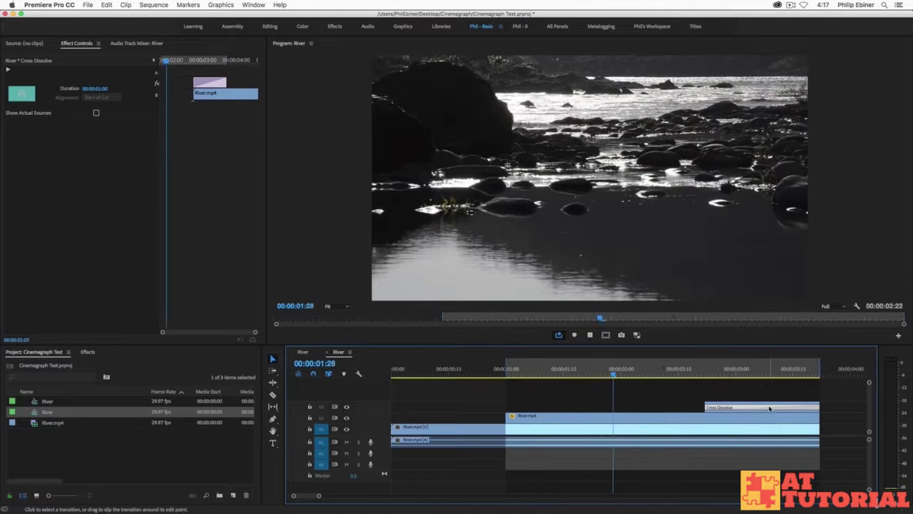
{"action": "key", "text": "space"}
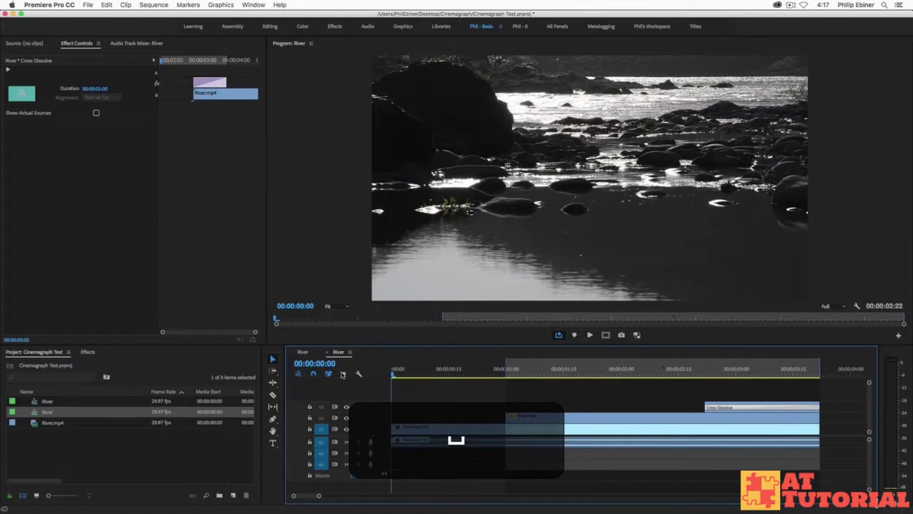
{"action": "left_click_drag", "start_coordinate": [394, 371], "coordinate": [737, 381]}
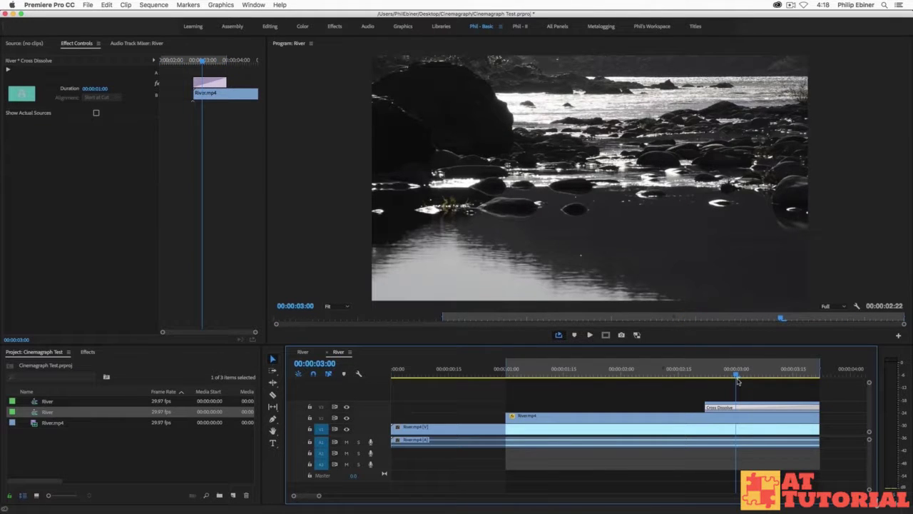
{"action": "key", "text": "minus"}
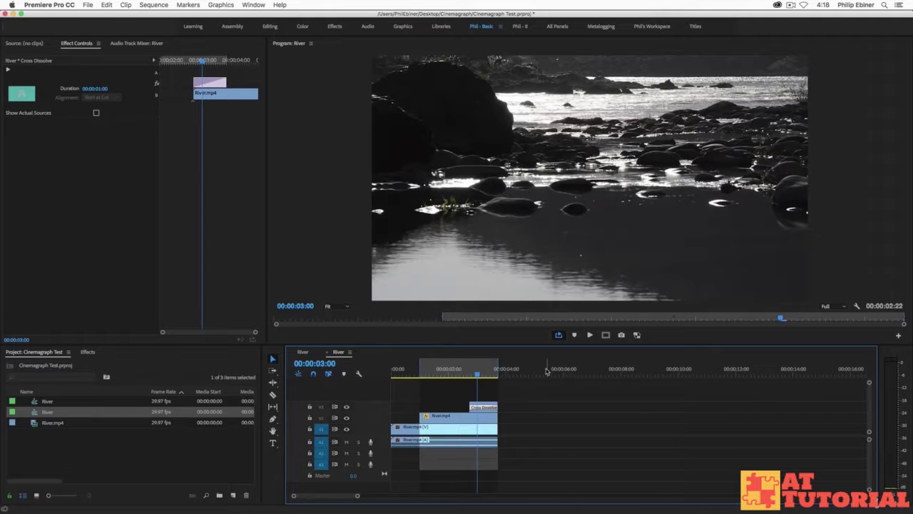
{"action": "left_click_drag", "start_coordinate": [477, 373], "coordinate": [423, 374]}
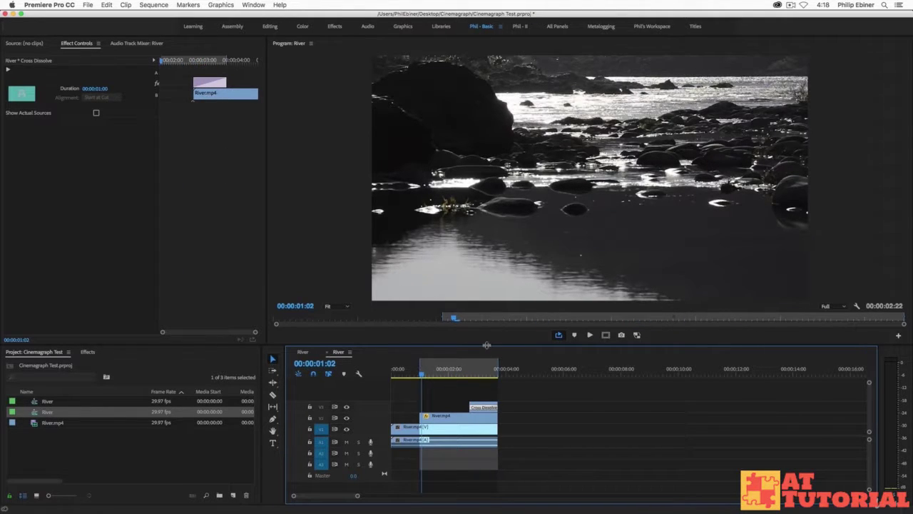
{"action": "key", "text": "space"}
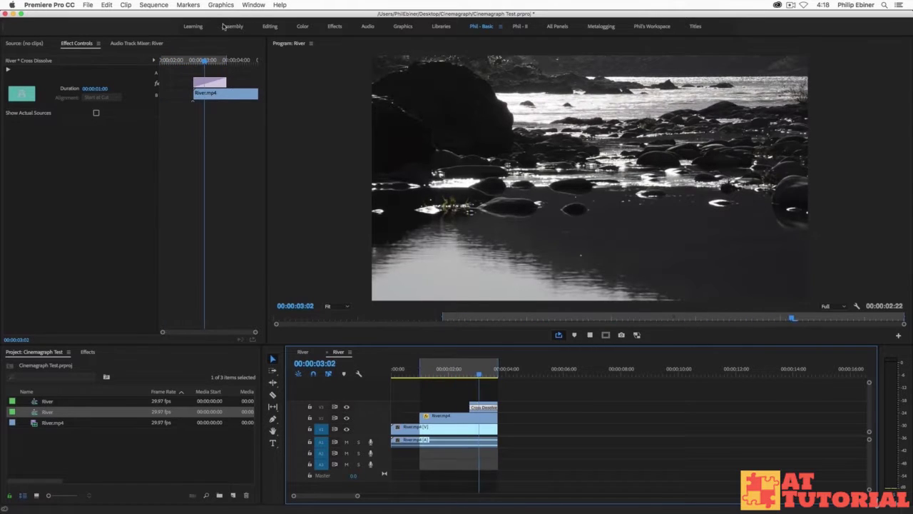
{"action": "key", "text": "space"}
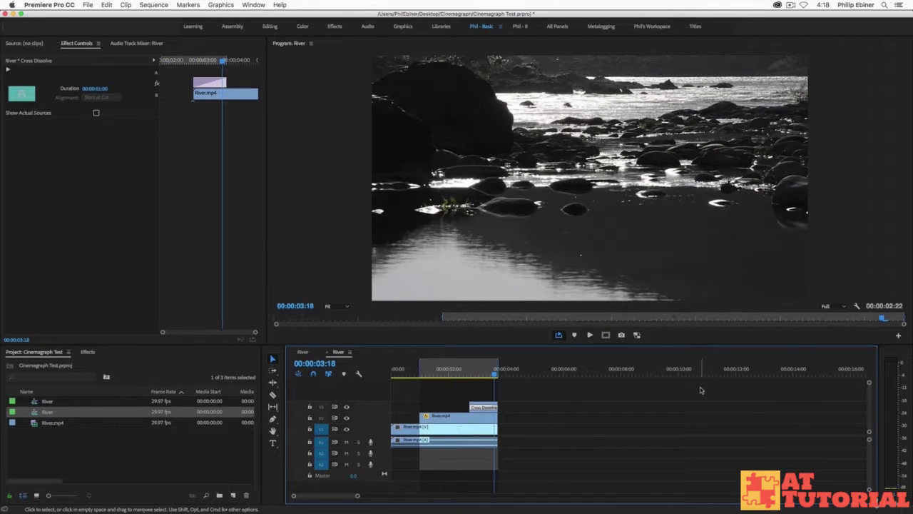
Step: Open Export Settings with Animated GIF format and the Animated GIF (Match Source) preset, unlocking custom size
{"action": "key", "text": "super+m"}
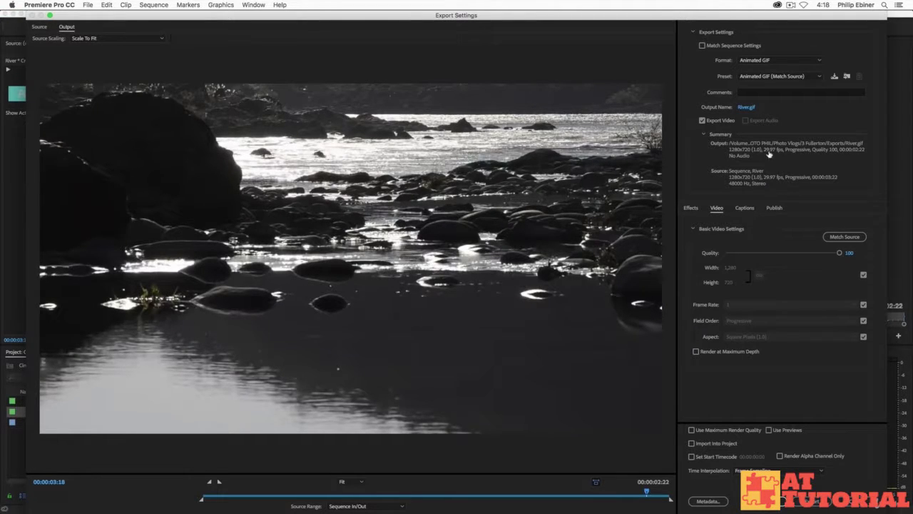
{"action": "left_click", "coordinate": [763, 60]}
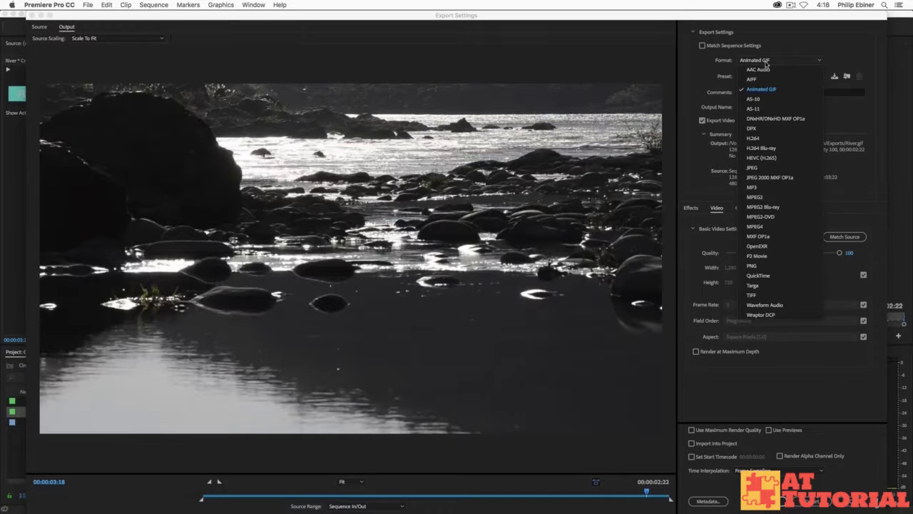
{"action": "left_click", "coordinate": [781, 57]}
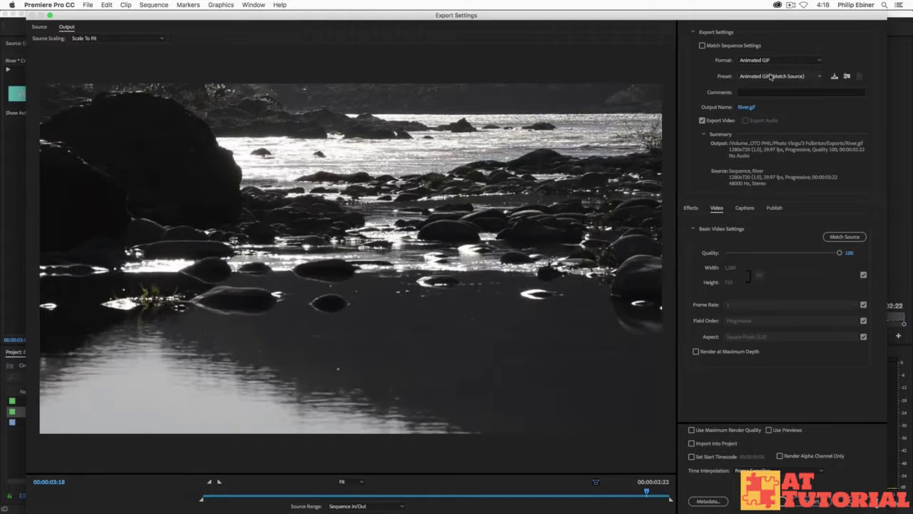
{"action": "left_click", "coordinate": [811, 75]}
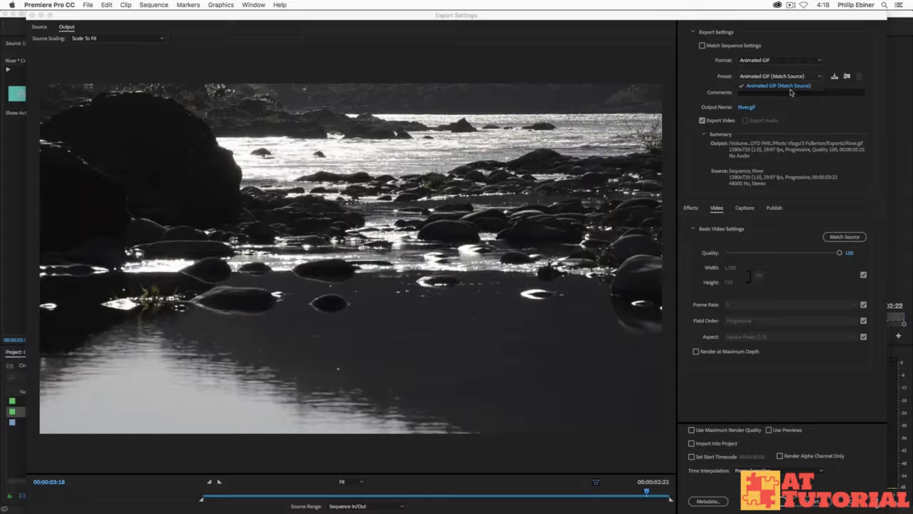
{"action": "left_click", "coordinate": [715, 83]}
{"action": "left_click", "coordinate": [10, 5]}
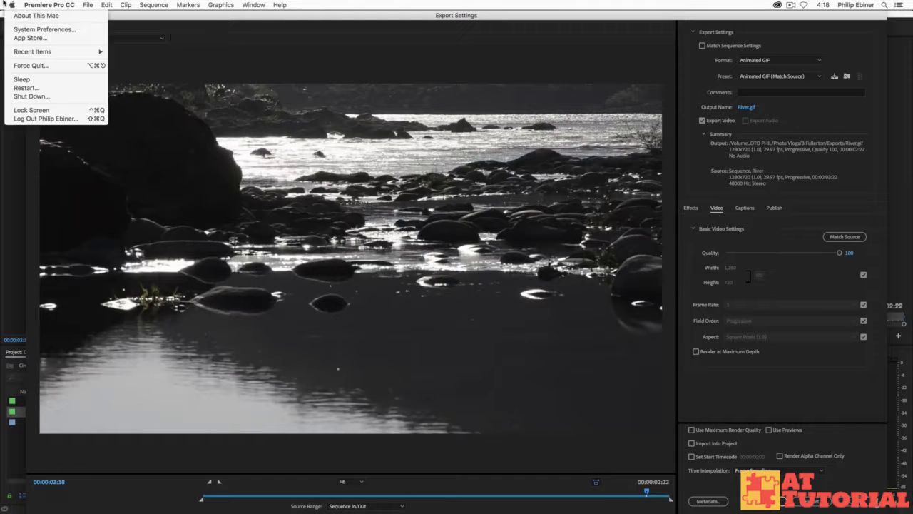
{"action": "mouse_move", "coordinate": [32, 5]}
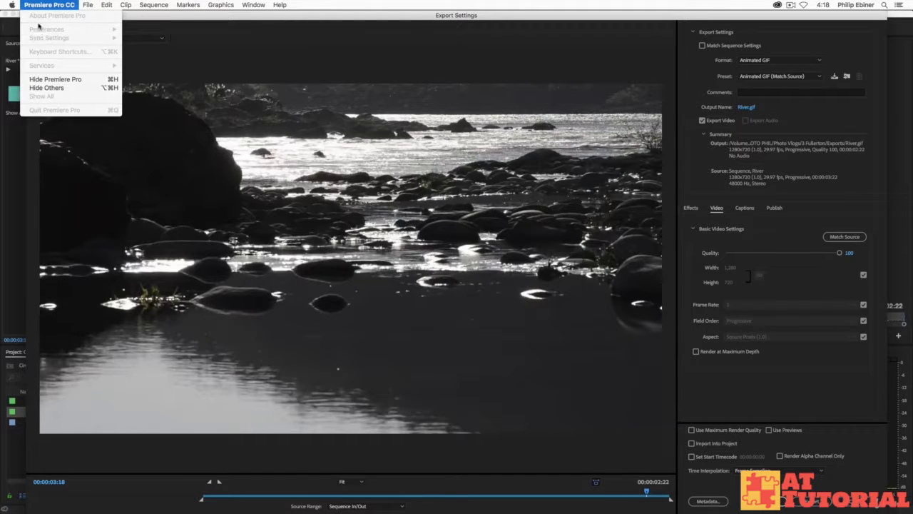
{"action": "left_click", "coordinate": [817, 116]}
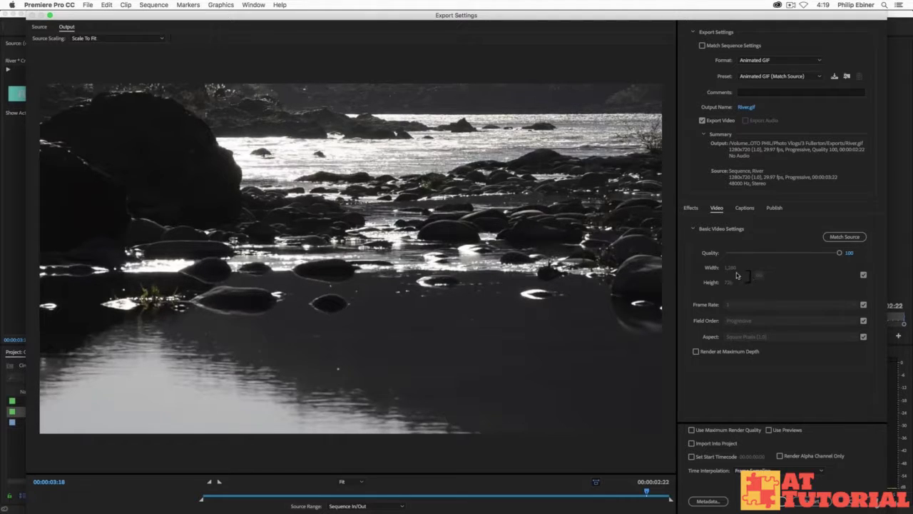
{"action": "left_click", "coordinate": [863, 275]}
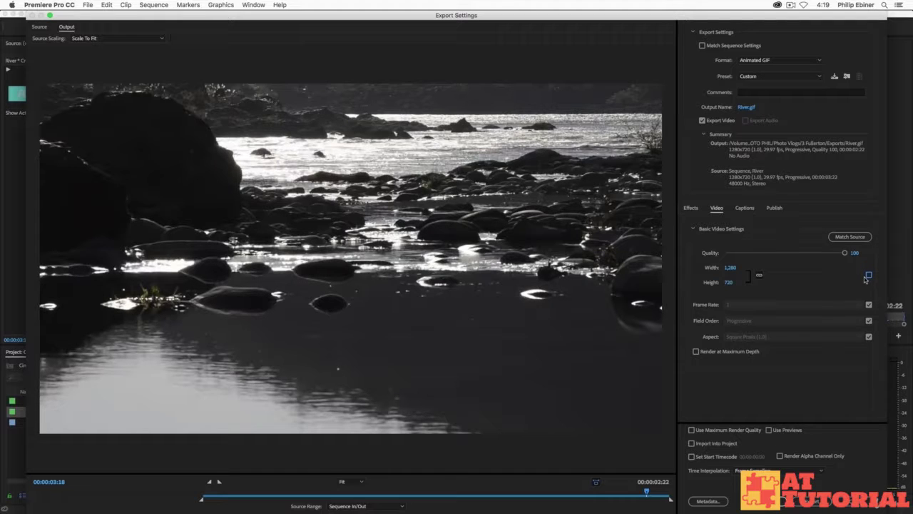
Step: Set the GIF export width to 700 so the height follows to 394
{"action": "left_click", "coordinate": [730, 269]}
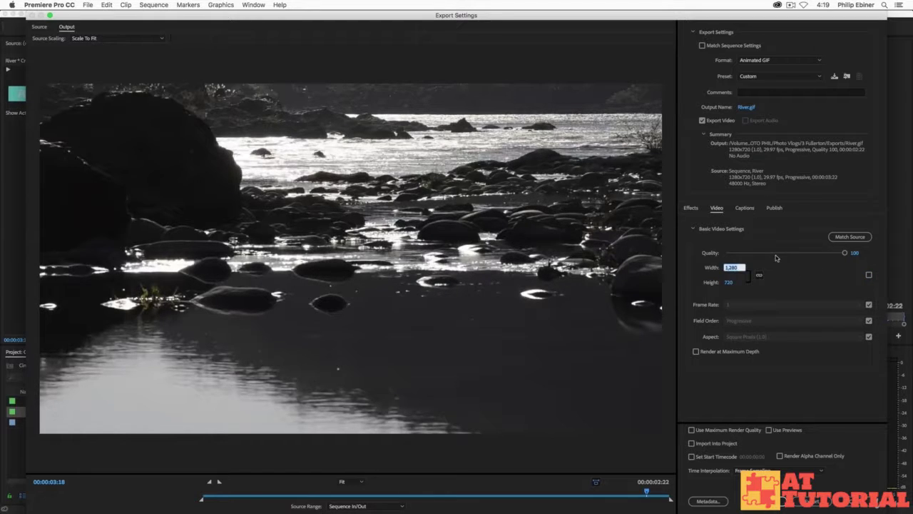
{"action": "type", "text": "700"}
{"action": "left_click", "coordinate": [790, 272]}
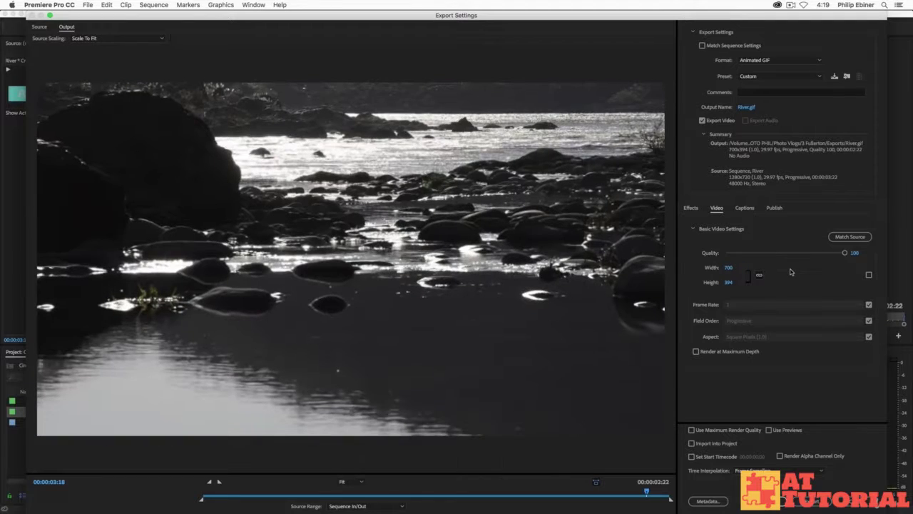
{"action": "left_click", "coordinate": [728, 268]}
{"action": "type", "text": "100"}
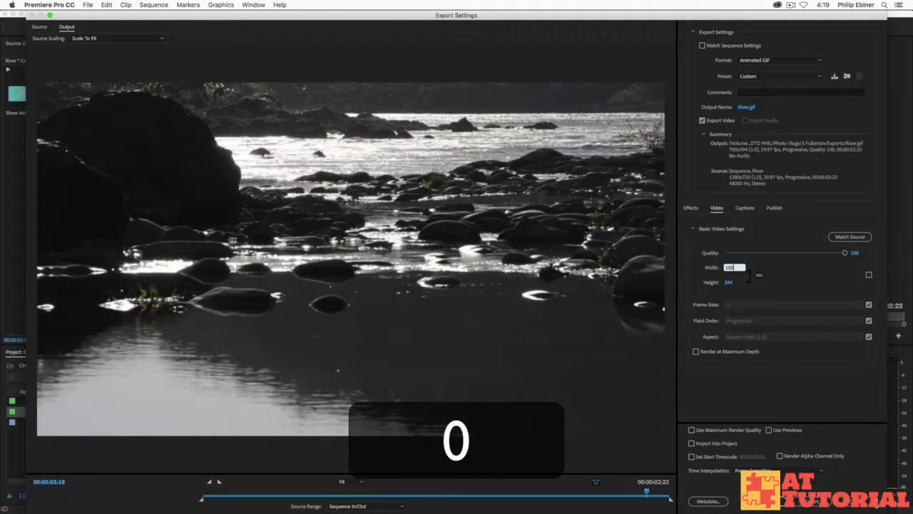
{"action": "key", "text": "Return"}
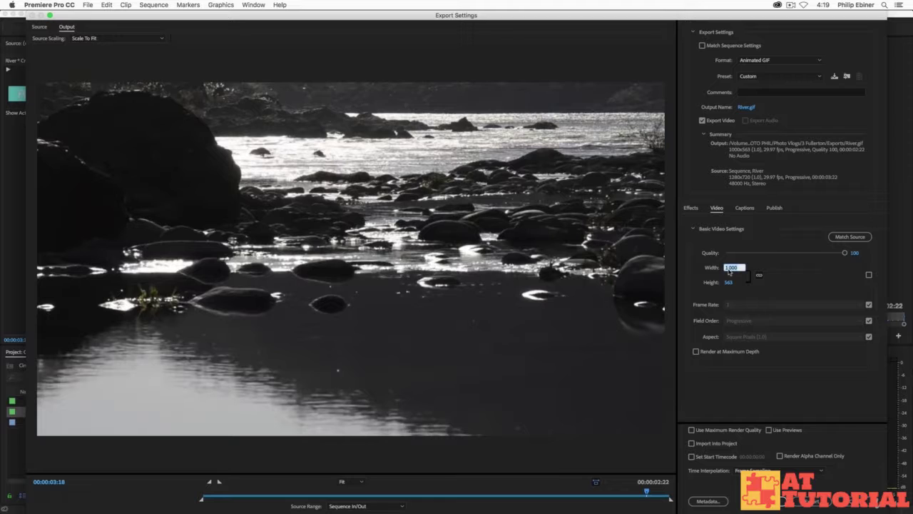
{"action": "type", "text": "700"}
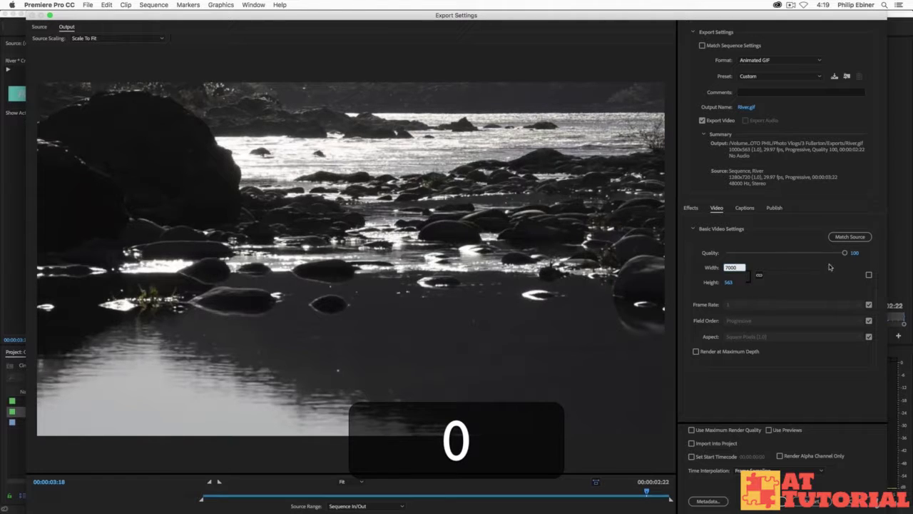
{"action": "key", "text": "Return"}
{"action": "left_click", "coordinate": [737, 269]}
{"action": "type", "text": "70"}
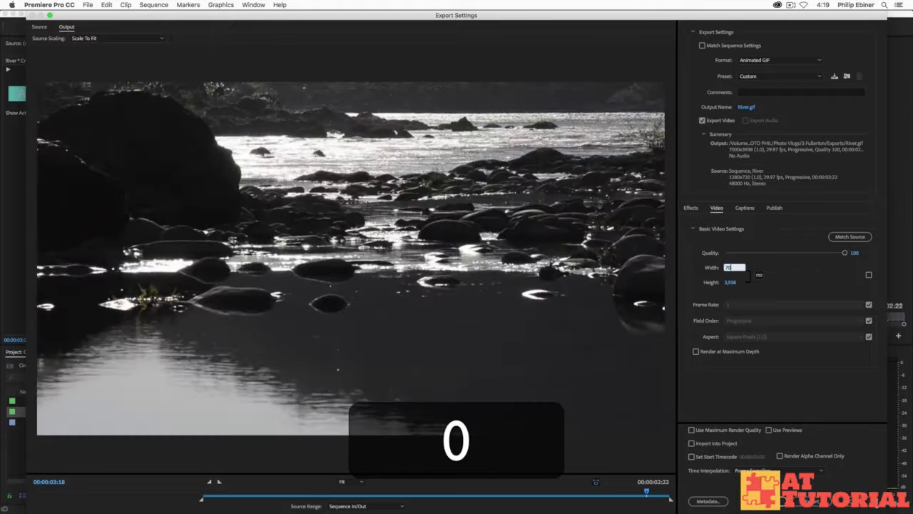
{"action": "type", "text": "0"}
{"action": "key", "text": "Return"}
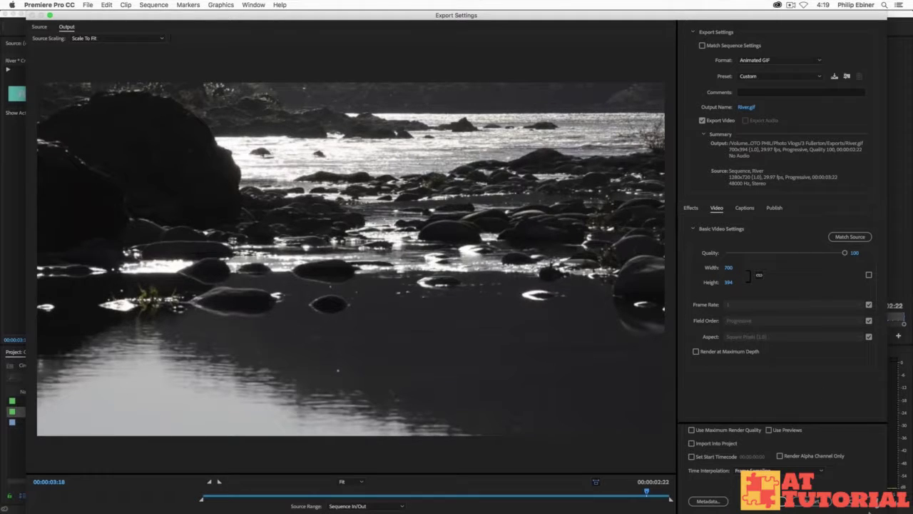
Step: Name the output River2.gif and save it in Desktop > Cinemagraph > GIFs
{"action": "left_click", "coordinate": [750, 107]}
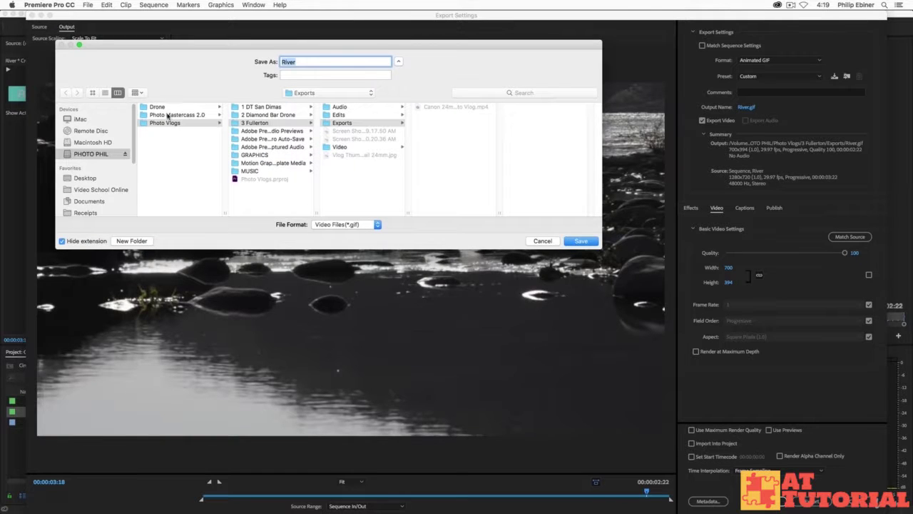
{"action": "left_click", "coordinate": [100, 179]}
{"action": "left_click", "coordinate": [166, 115]}
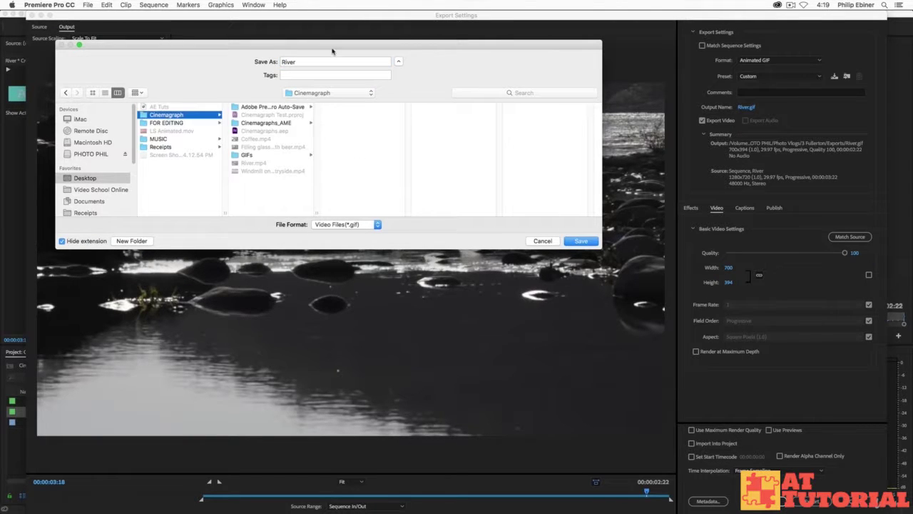
{"action": "left_click", "coordinate": [317, 61]}
{"action": "type", "text": "2"}
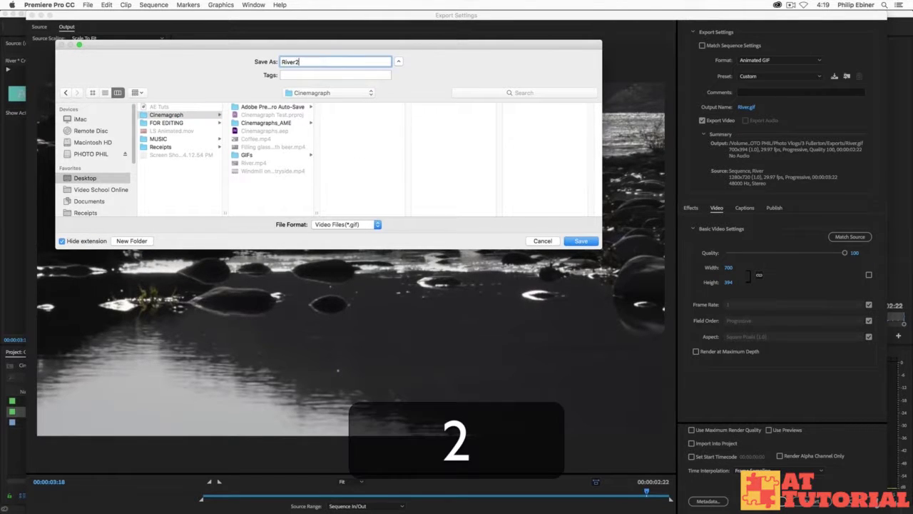
{"action": "left_click", "coordinate": [286, 155]}
{"action": "key", "text": "Return"}
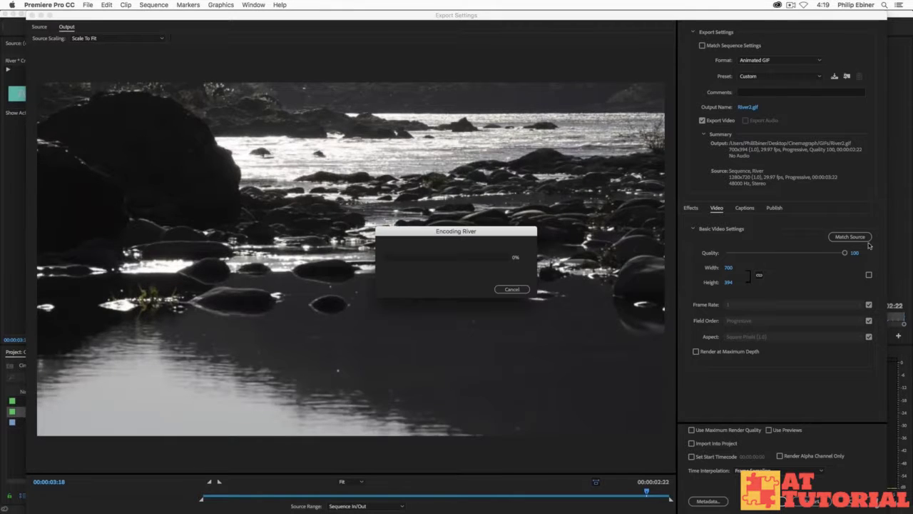
{"action": "key", "text": "super+Tab"}
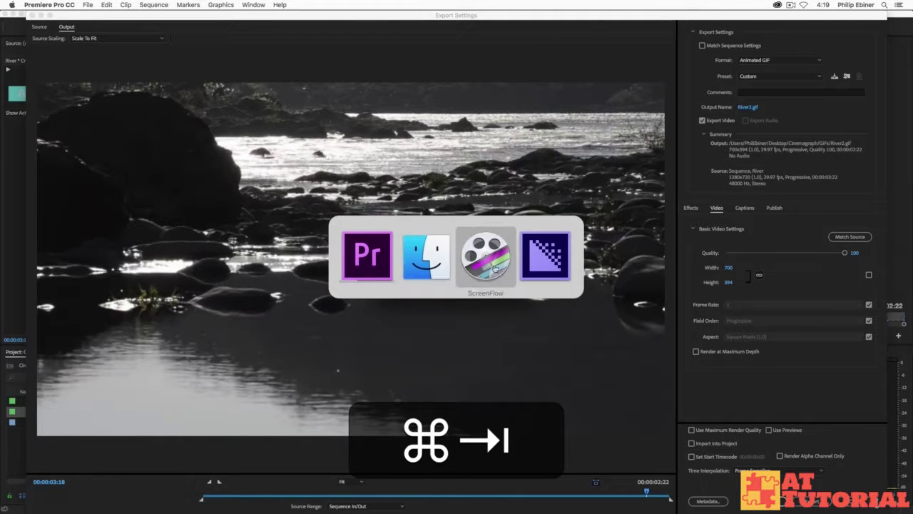
Step: In Finder's GIFs folder, select River2.gif and preview it in Quick Look
{"action": "left_click", "coordinate": [426, 255]}
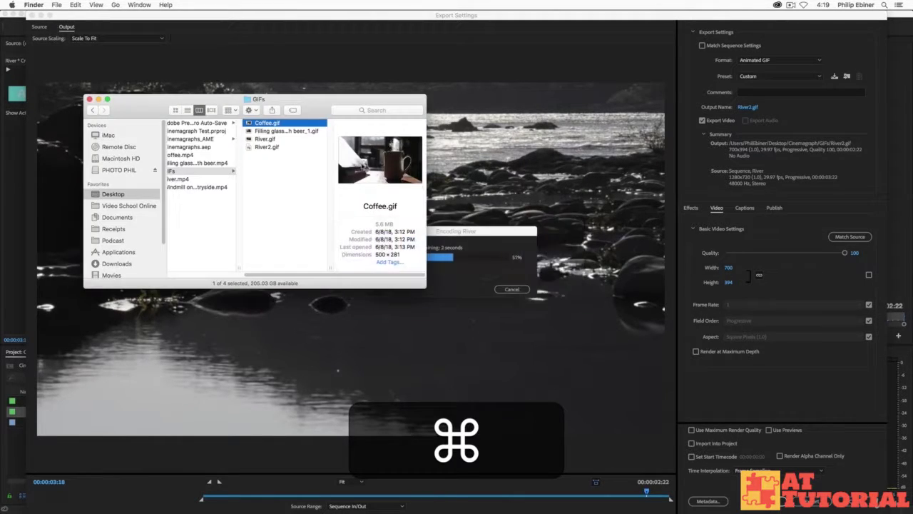
{"action": "left_click", "coordinate": [261, 147]}
{"action": "left_click", "coordinate": [262, 139]}
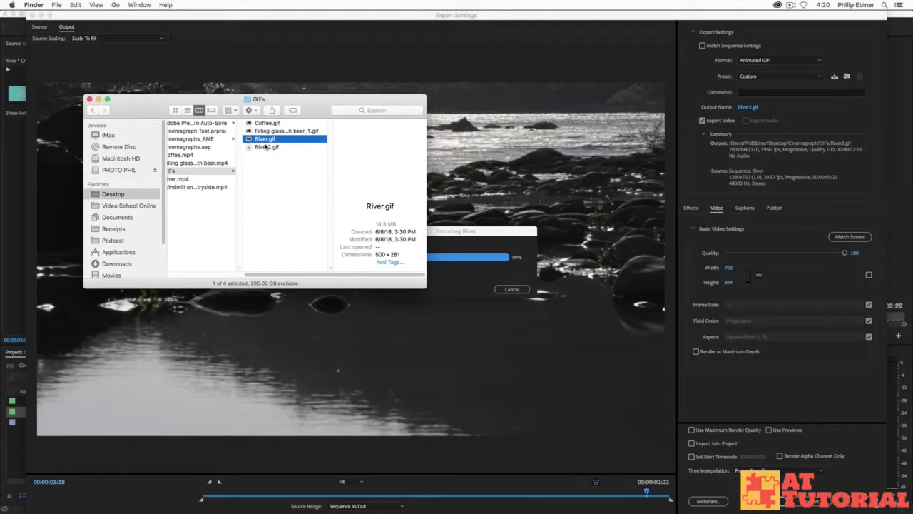
{"action": "left_click", "coordinate": [265, 146]}
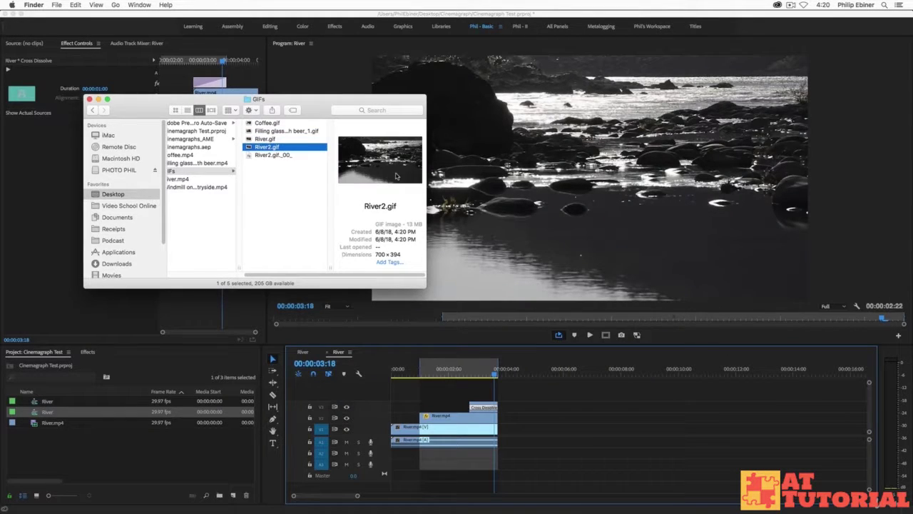
{"action": "key", "text": "space"}
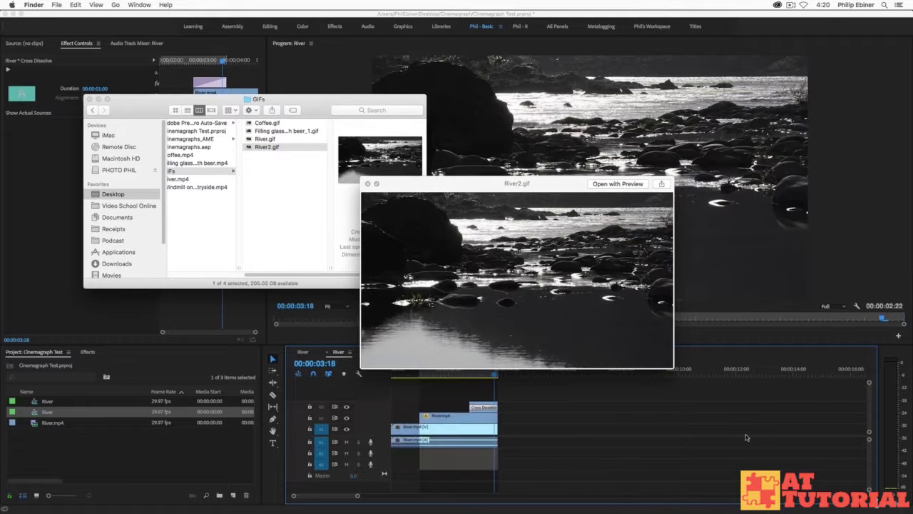